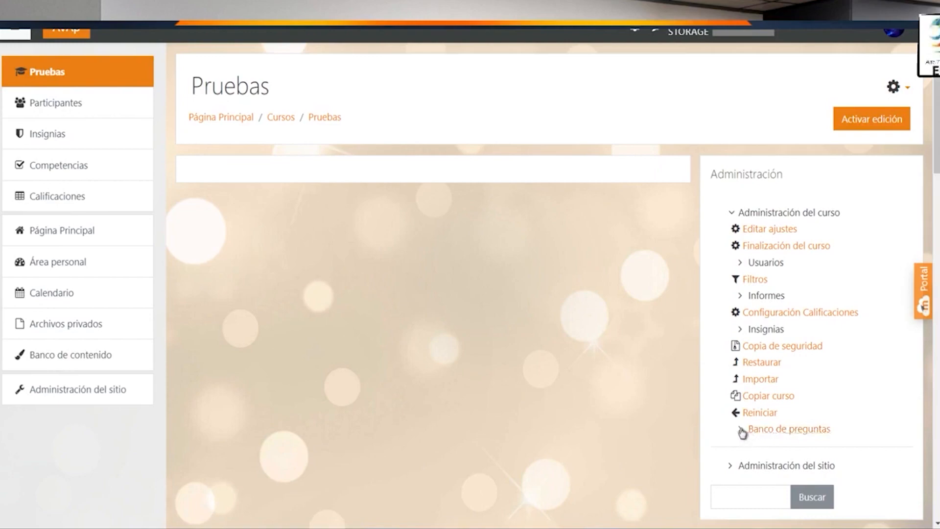
# Open the categories page of the Pruebas course's question bank.
pyautogui.click(742, 430)
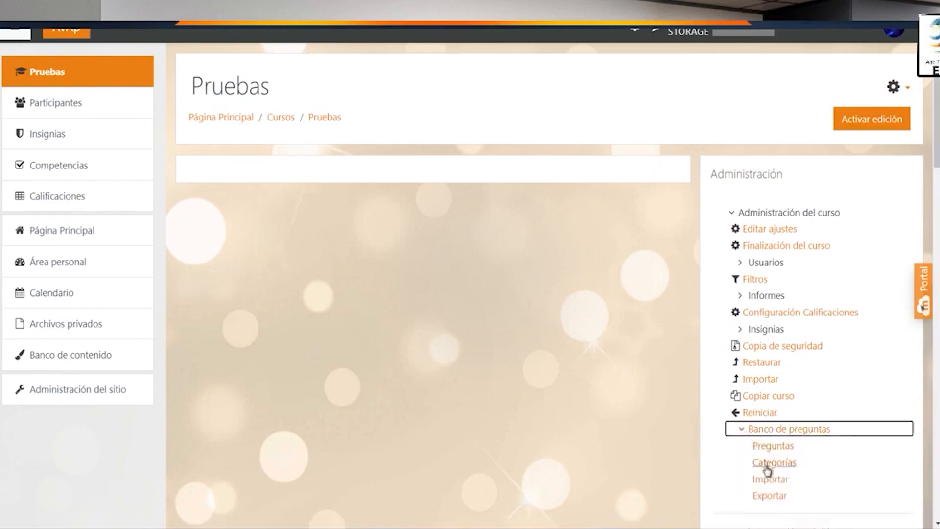
pyautogui.scroll(-2, 715, 453)
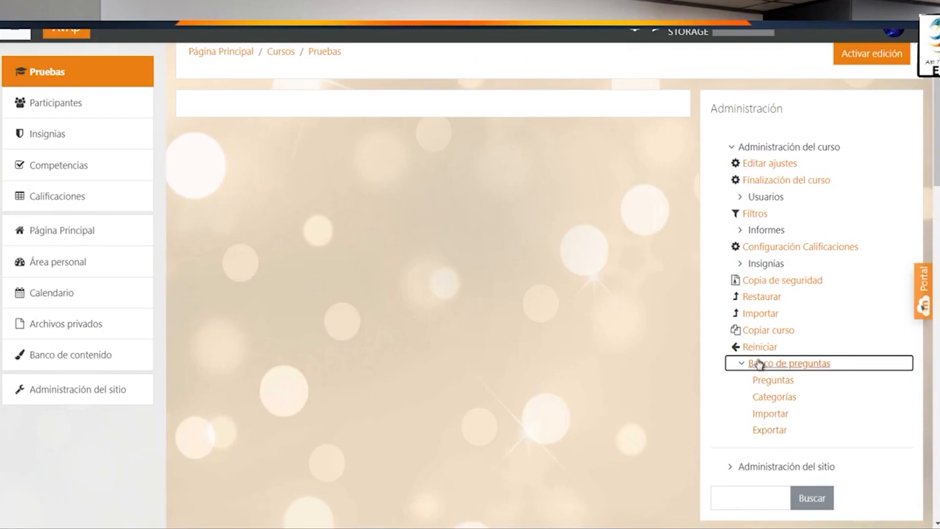
pyautogui.click(772, 401)
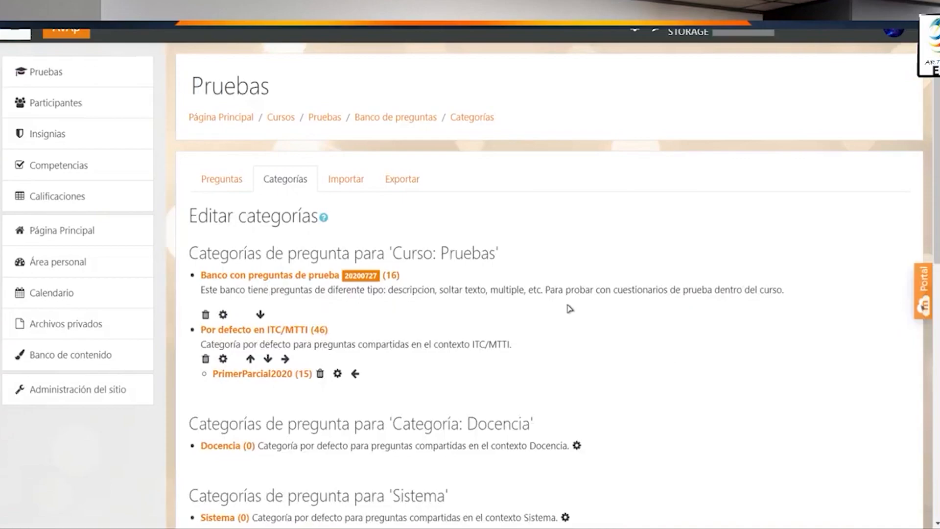
# Move the PrimerParcial2020 category out to the top level and nest it back under Por defecto en ITC/MTTI.
pyautogui.scroll(-2, 569, 308)
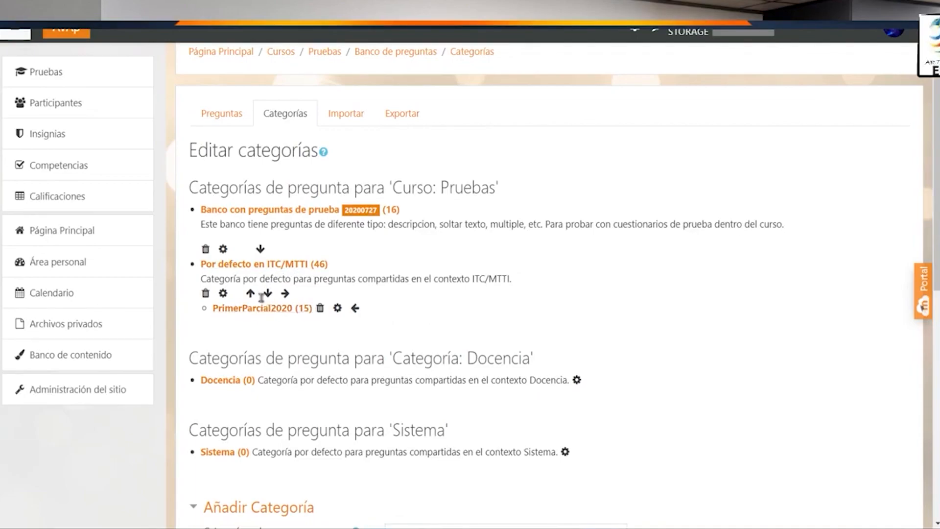
pyautogui.click(355, 310)
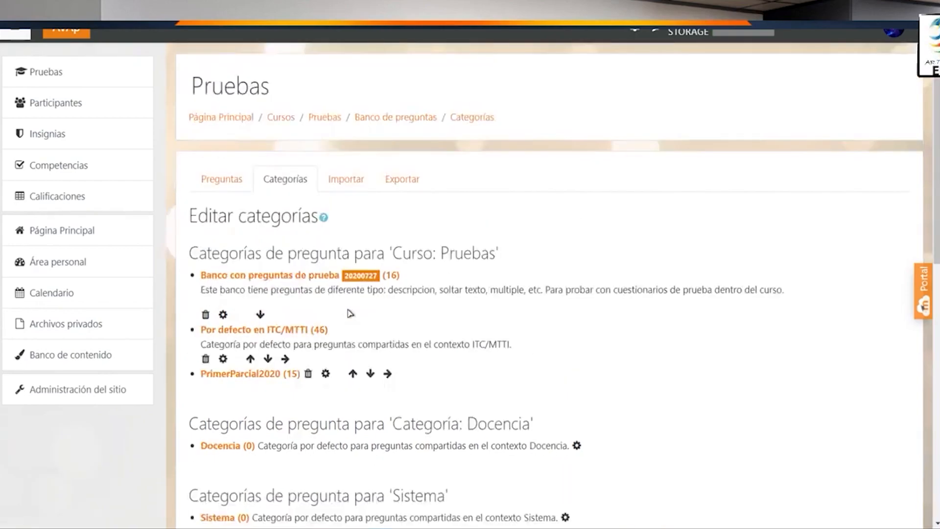
pyautogui.click(389, 375)
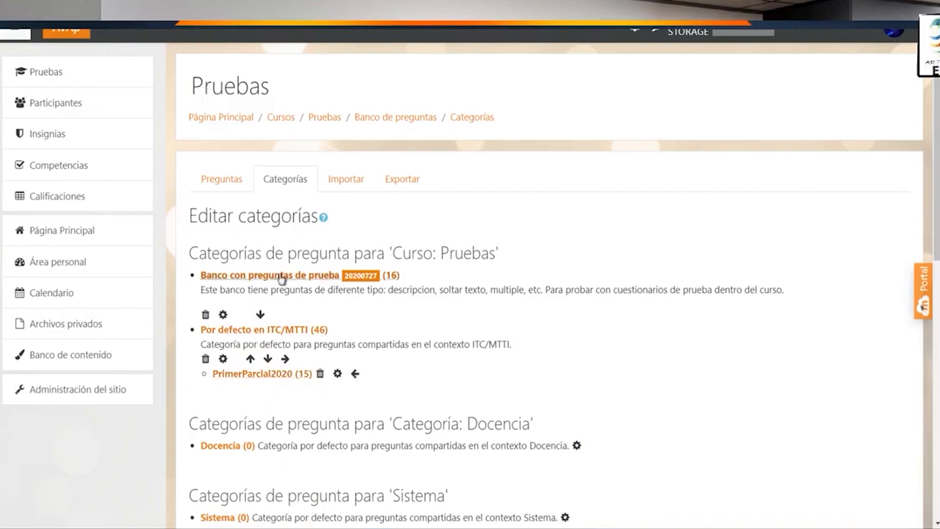
# Move the PrimerParcial2020 category out of Por defecto en ITC/MTTI and nest it under Banco con preguntas de prueba.
pyautogui.click(357, 375)
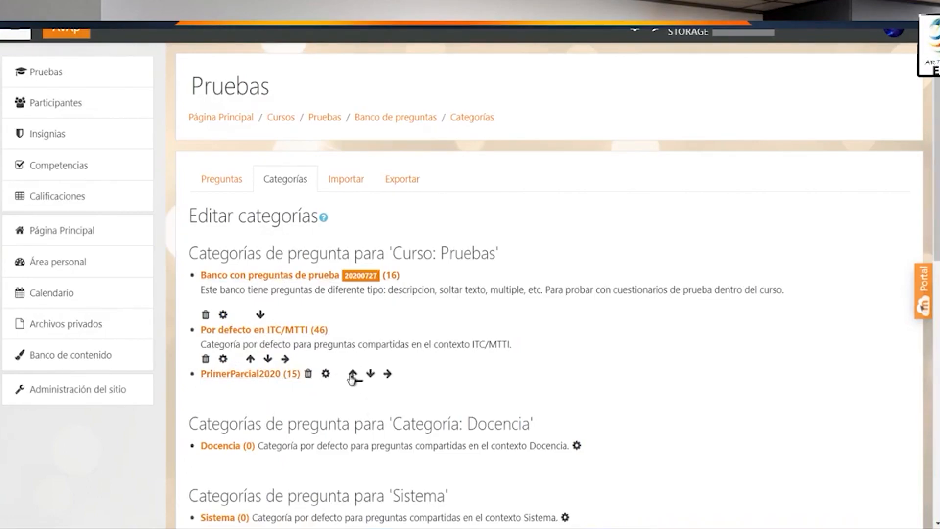
pyautogui.click(353, 375)
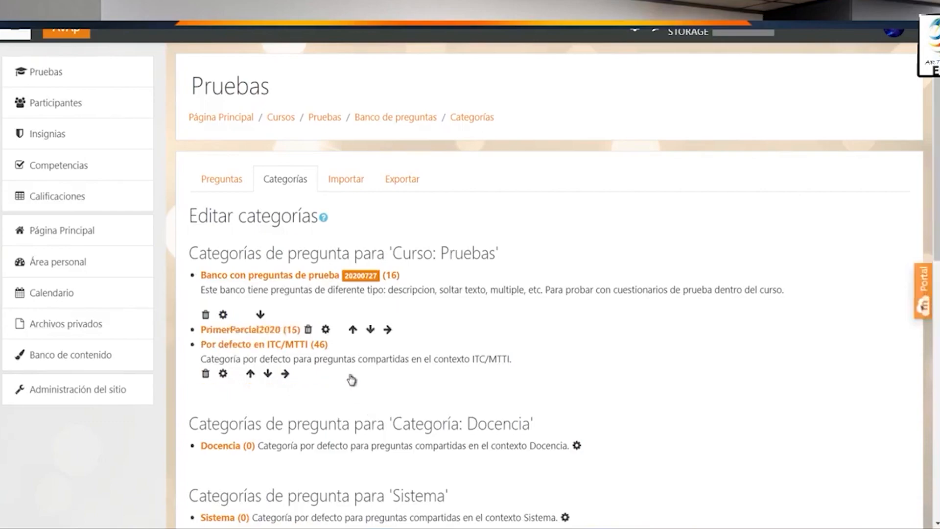
pyautogui.click(388, 329)
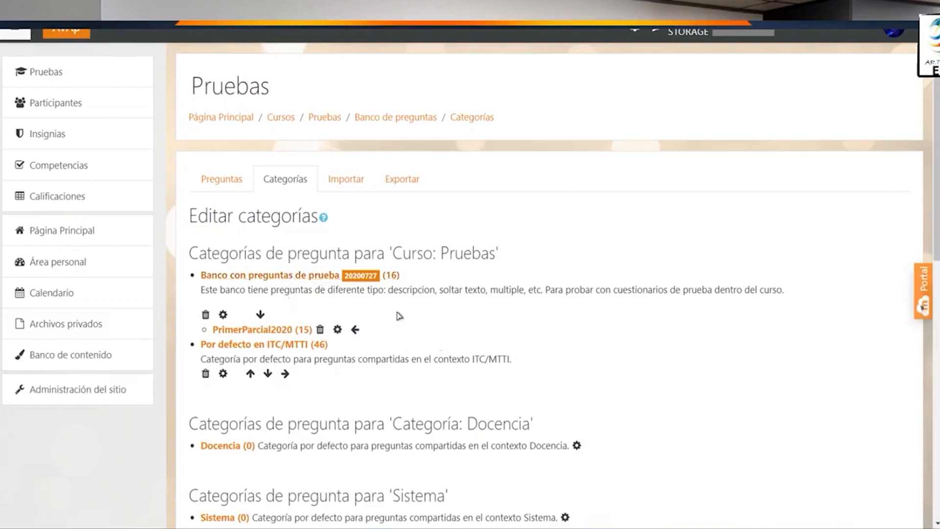
# Fill in a new question category named Subcategoría with PrimerParcial2020 as its parent category.
pyautogui.scroll(-4, 521, 360)
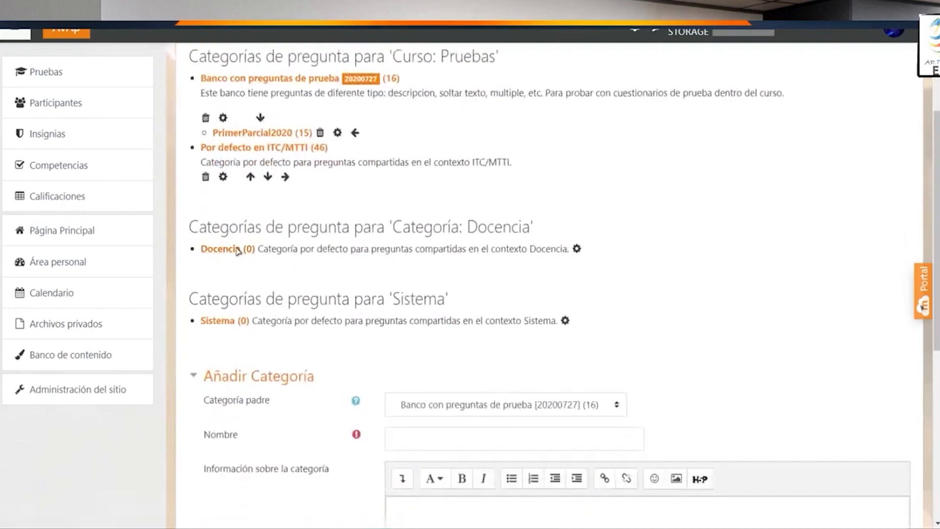
pyautogui.scroll(-3, 377, 300)
pyautogui.scroll(4, 356, 304)
pyautogui.scroll(-5, 357, 304)
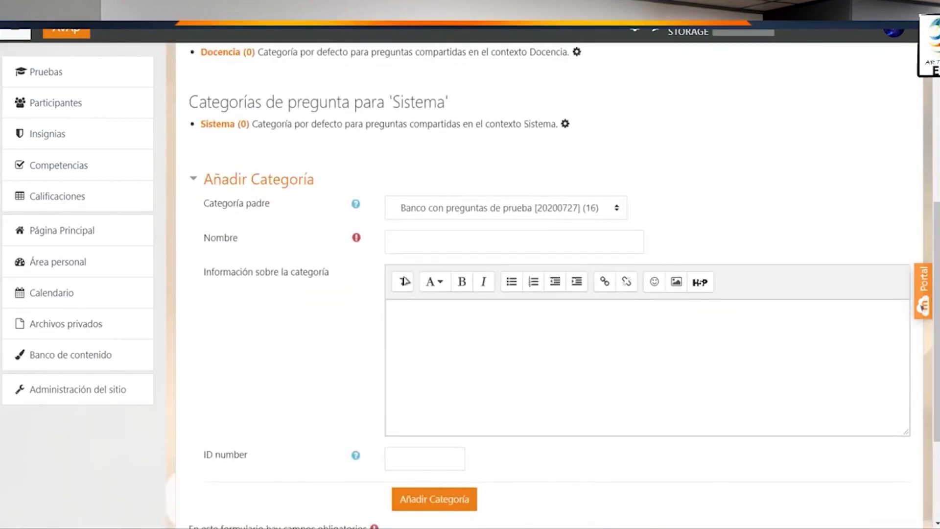
pyautogui.click(504, 212)
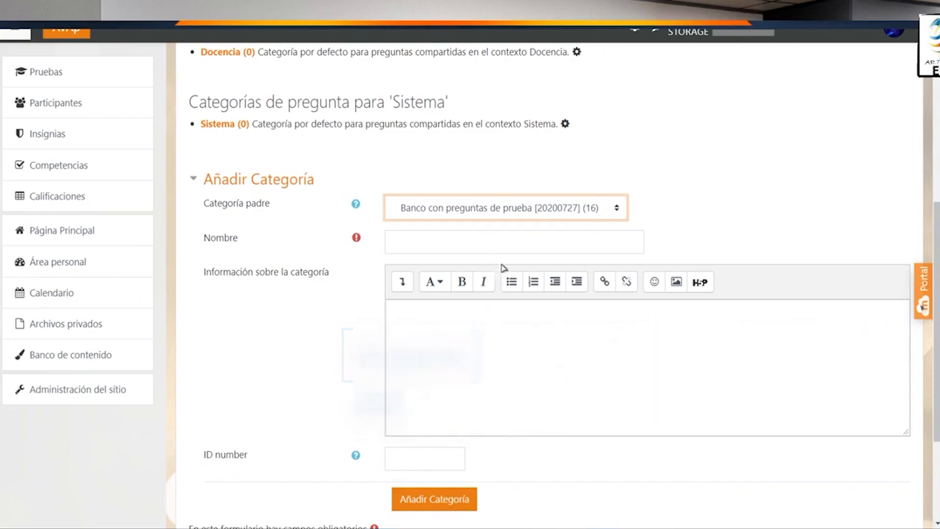
pyautogui.click(463, 278)
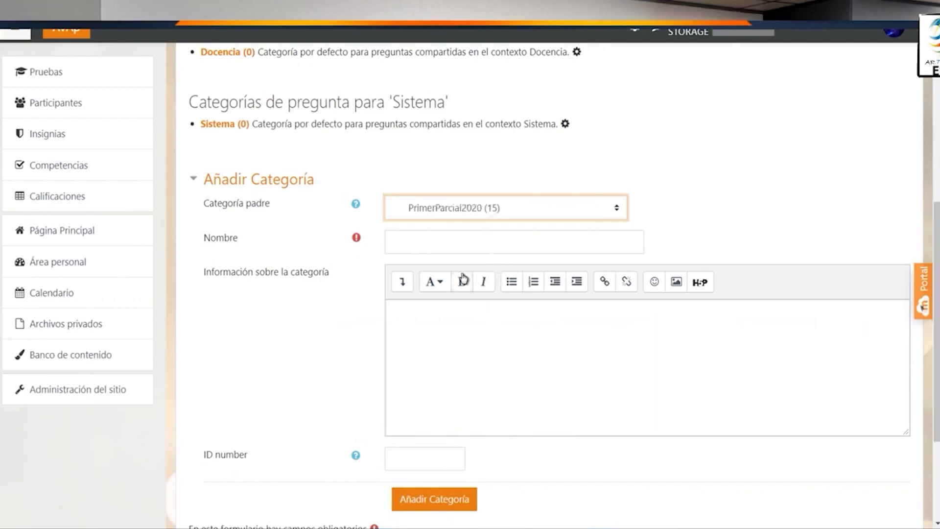
pyautogui.click(426, 243)
pyautogui.write('Subcategoria')
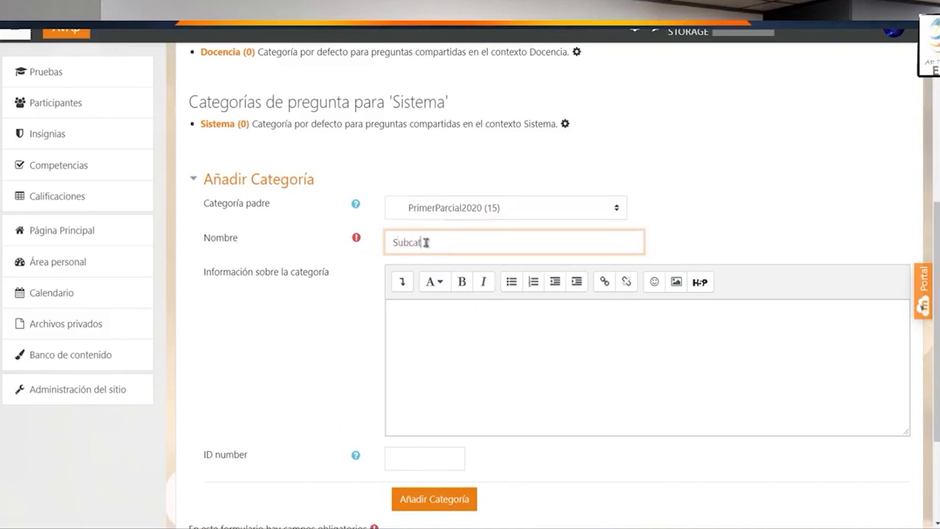
pyautogui.click(412, 373)
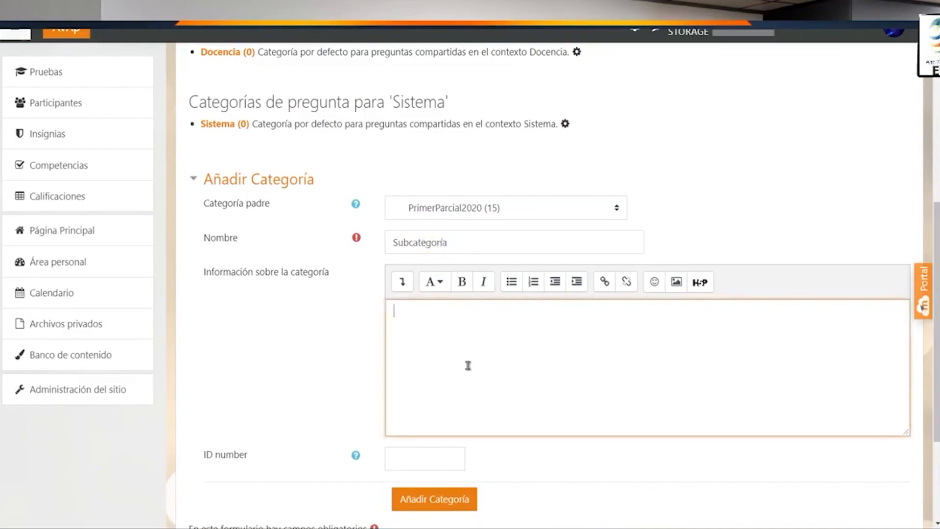
pyautogui.scroll(-2, 469, 365)
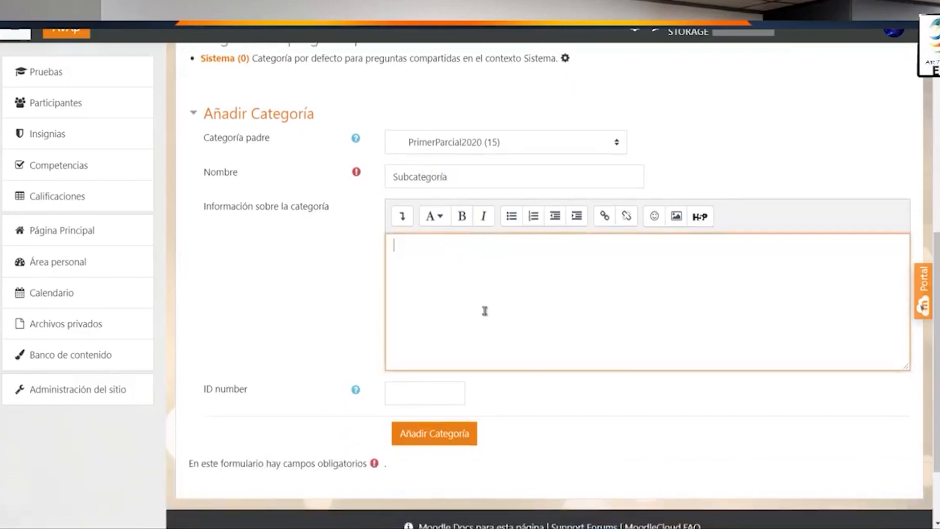
pyautogui.scroll(-2, 451, 312)
pyautogui.click(415, 329)
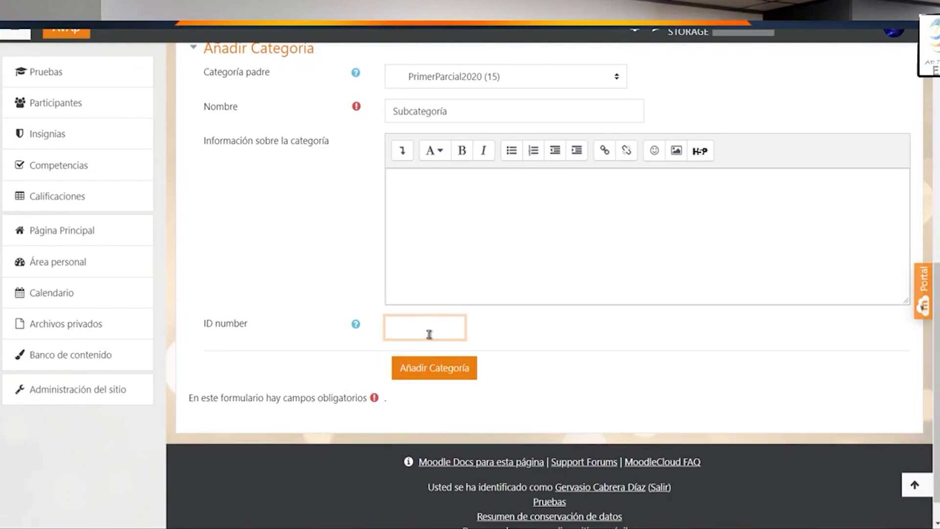
pyautogui.write('1122020')
pyautogui.press('BackSpace')
pyautogui.press('BackSpace')
pyautogui.press('BackSpace')
pyautogui.press('BackSpace')
pyautogui.press('BackSpace')
pyautogui.press('BackSpace')
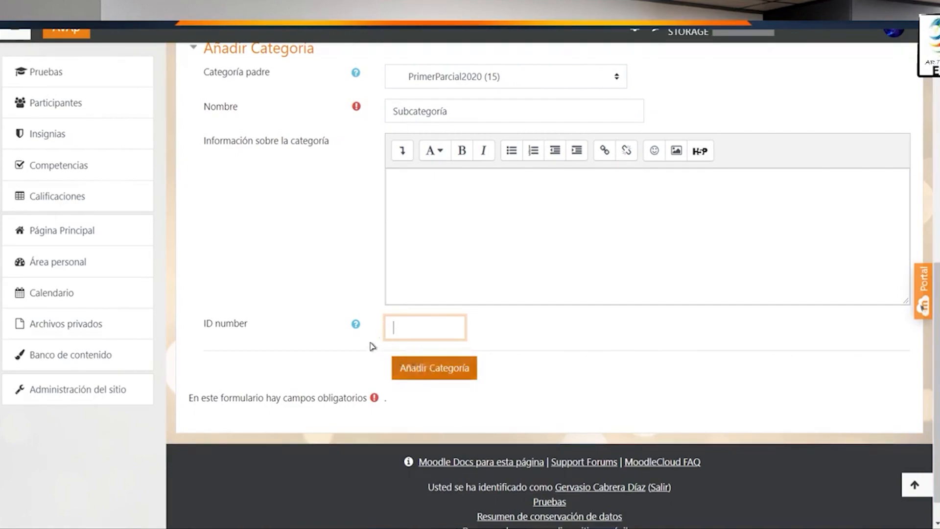
# Read the help for the ID number field, leave it blank and add the new category.
pyautogui.click(357, 325)
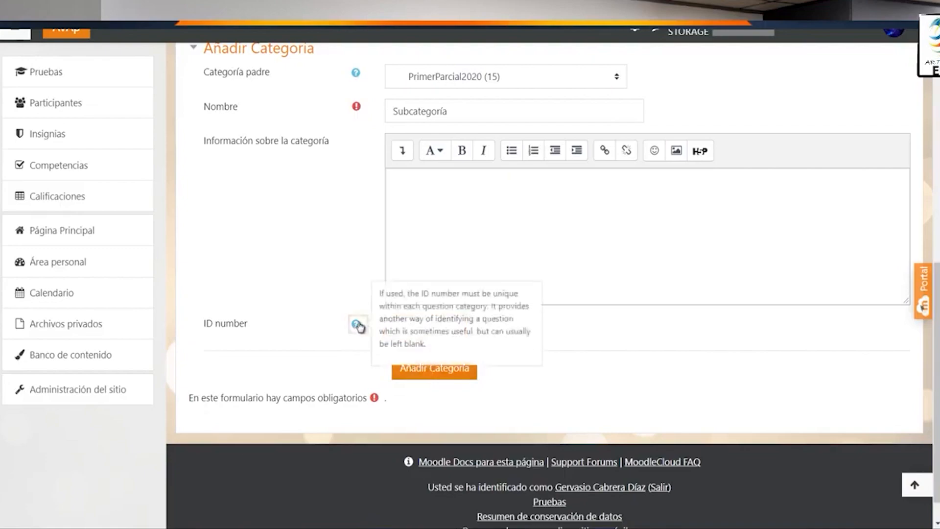
pyautogui.click(361, 354)
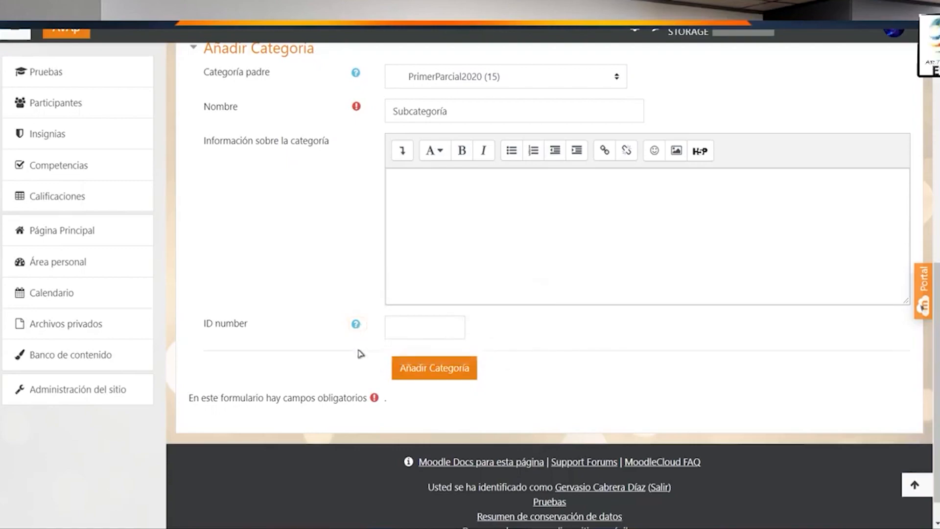
pyautogui.click(357, 324)
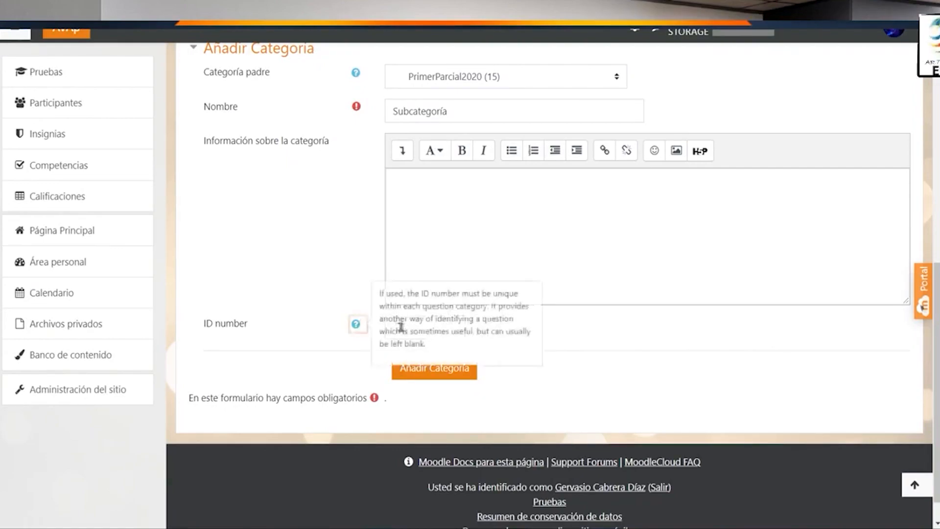
pyautogui.click(336, 357)
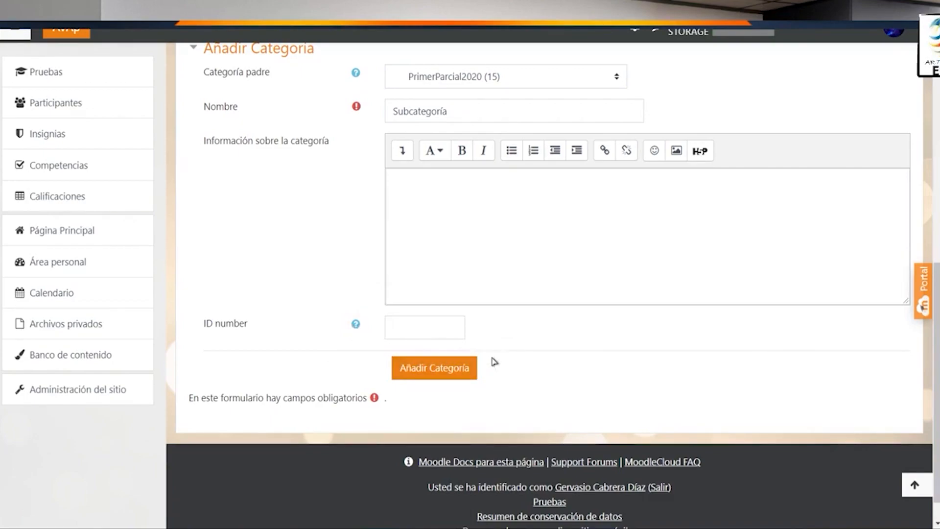
pyautogui.click(444, 365)
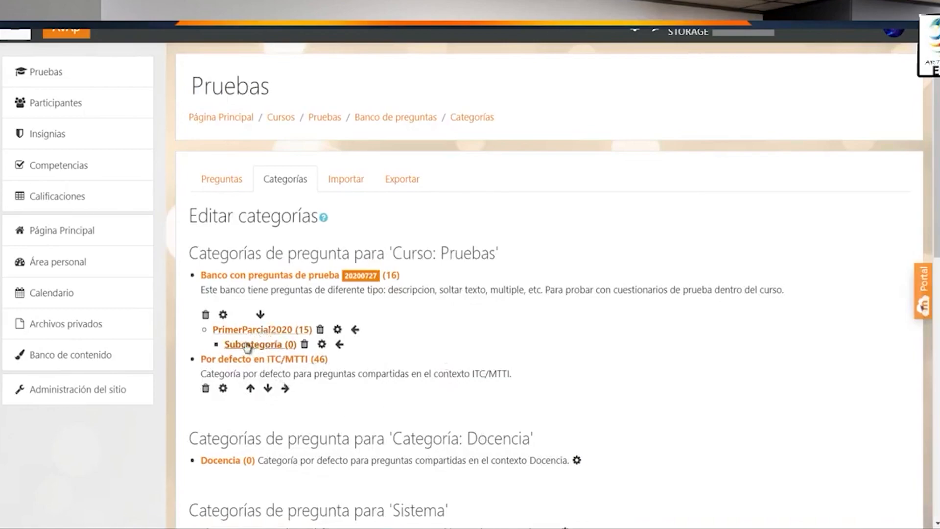
# Change the parent category of Subcategoría to Por defecto en ITC/MTTI and save the changes.
pyautogui.click(322, 345)
pyautogui.scroll(-2, 326, 350)
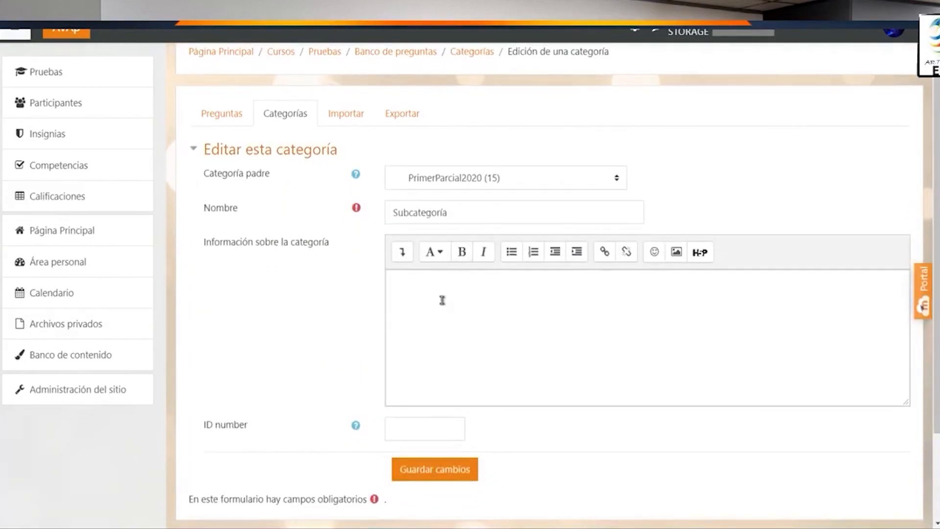
pyautogui.click(503, 185)
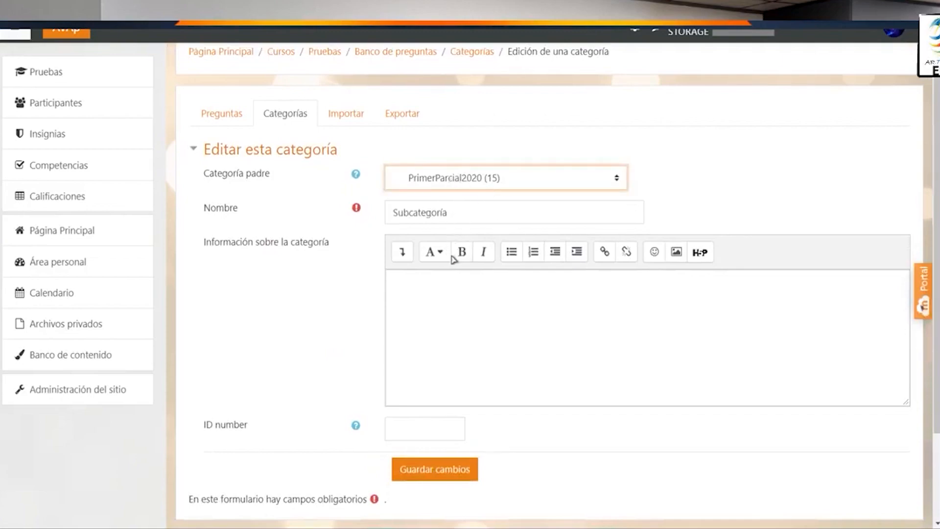
pyautogui.press('Up')
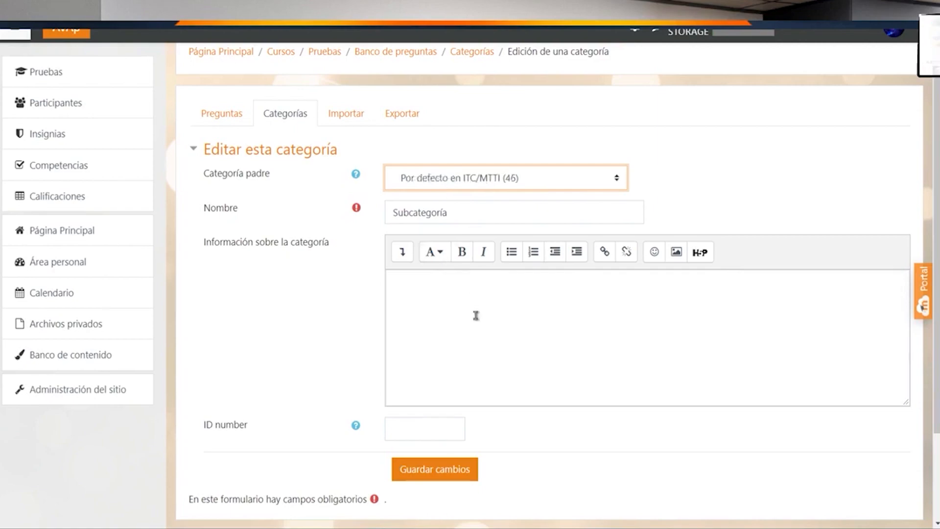
pyautogui.scroll(-2, 474, 315)
pyautogui.scroll(1, 474, 316)
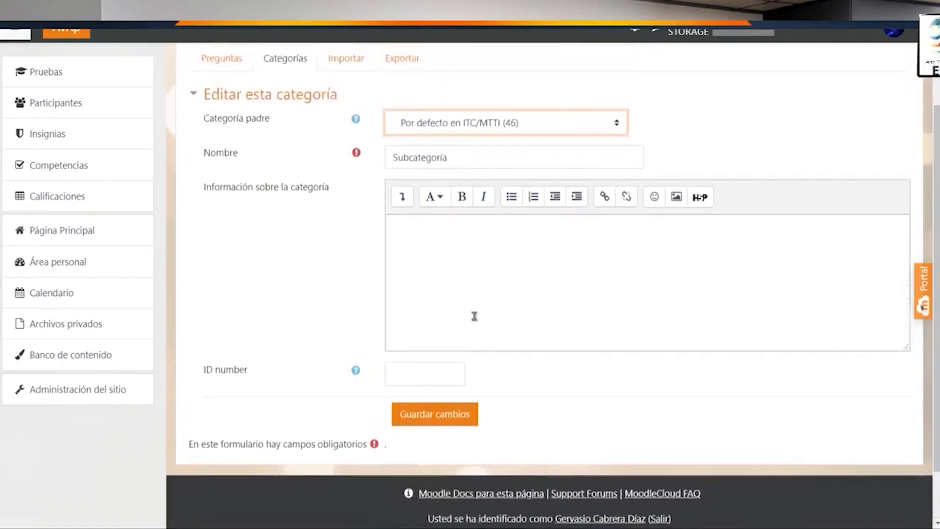
pyautogui.click(443, 416)
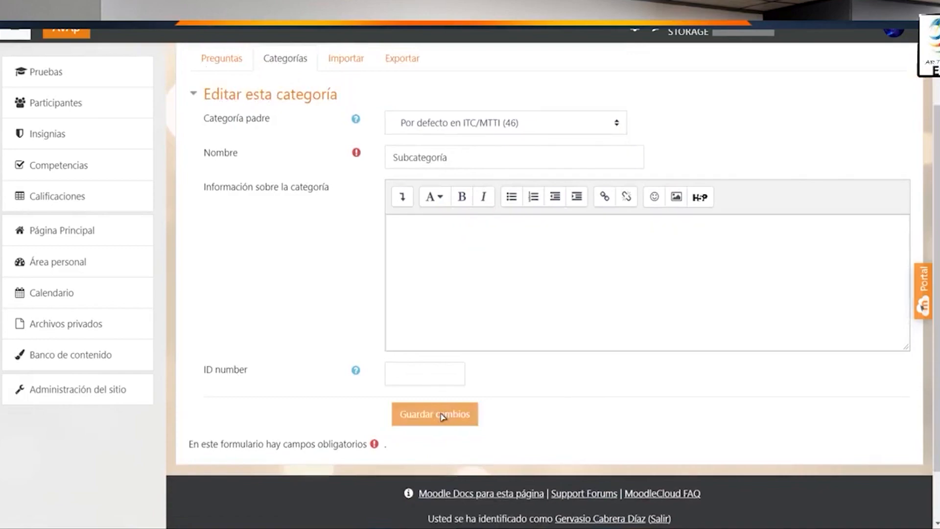
pyautogui.scroll(-1, 443, 416)
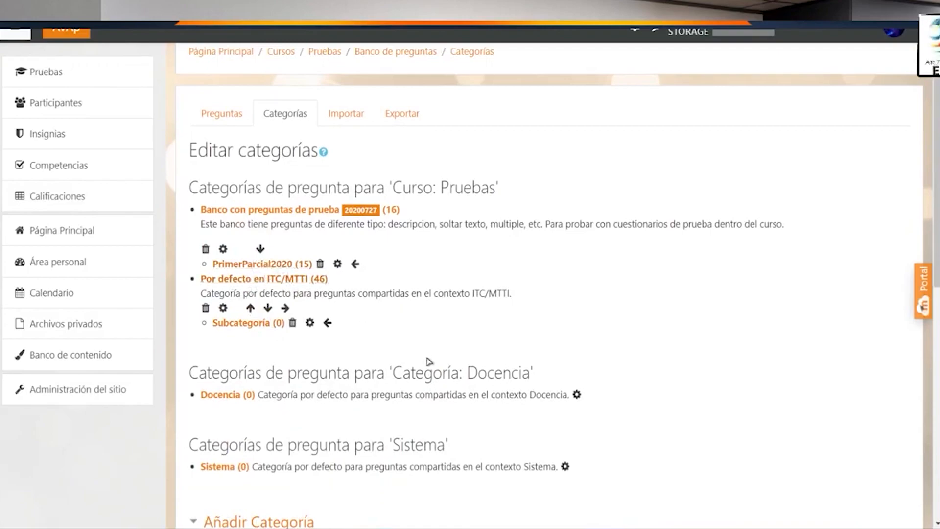
# Open the question bank's question list, show the category Banco con preguntas de prueba and look through its questions.
pyautogui.scroll(-2, 441, 355)
pyautogui.scroll(2, 460, 351)
pyautogui.click(222, 116)
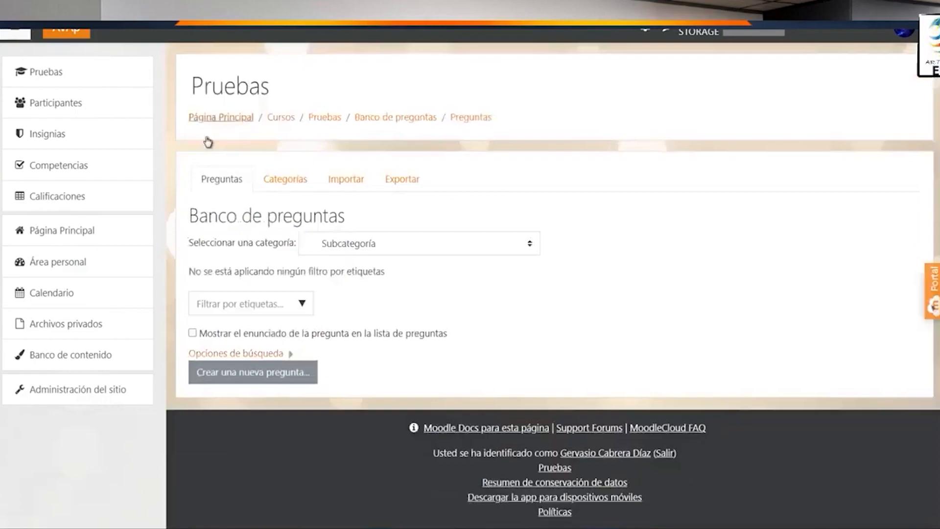
pyautogui.click(392, 248)
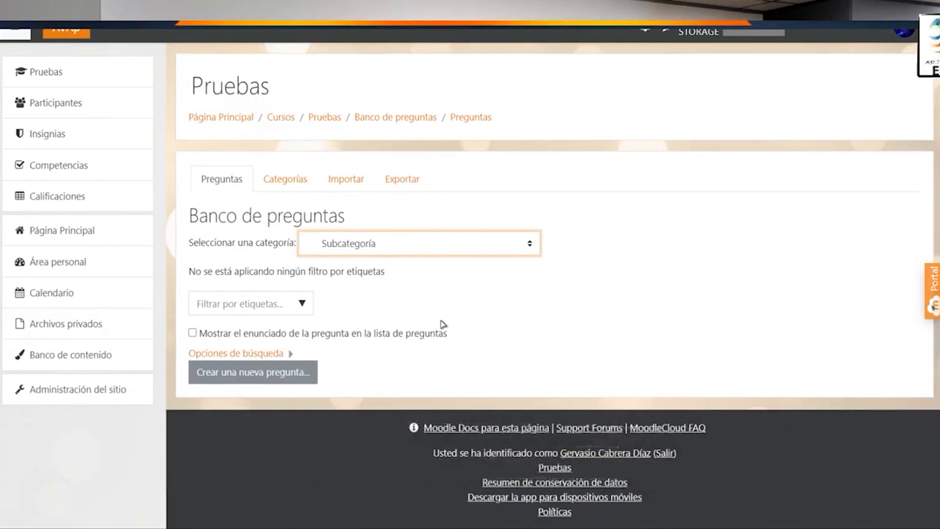
pyautogui.press('Up')
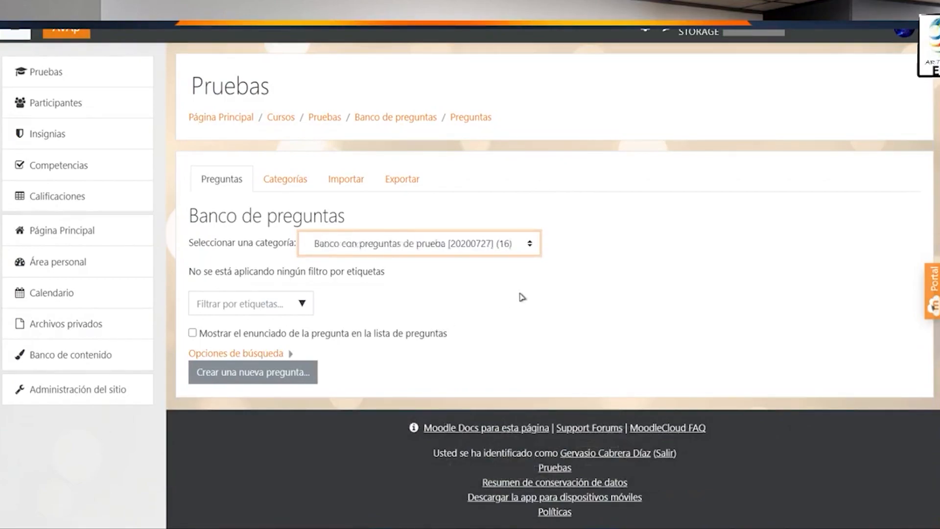
pyautogui.scroll(-5, 489, 300)
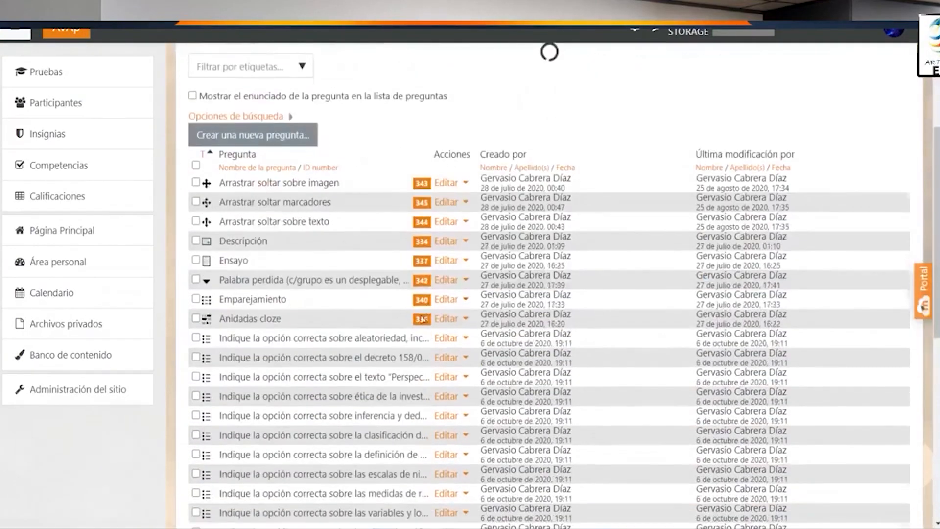
pyautogui.scroll(-5, 396, 321)
pyautogui.scroll(7, 396, 319)
pyautogui.scroll(-10, 399, 317)
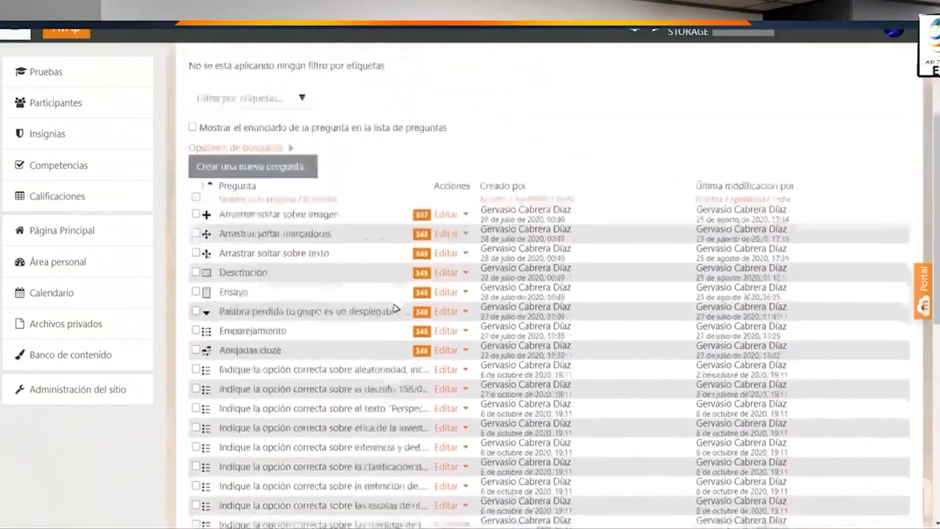
pyautogui.scroll(14, 399, 314)
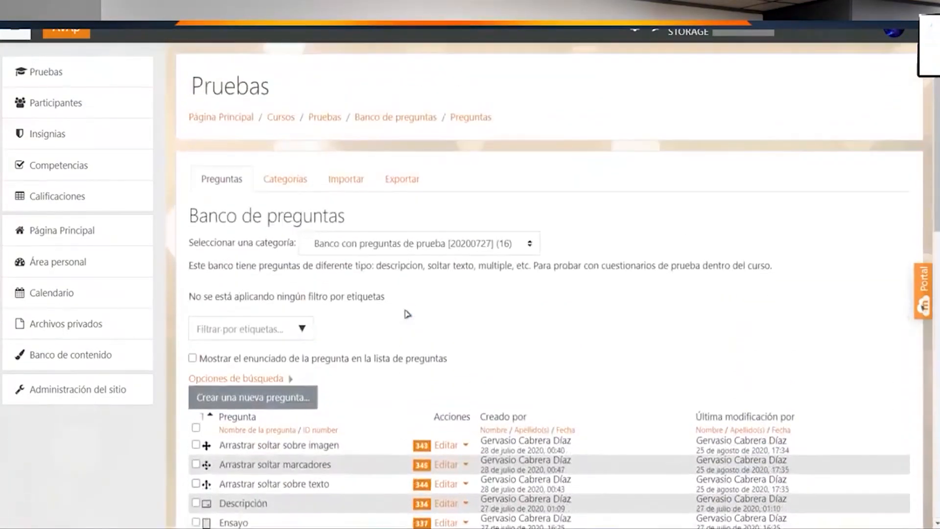
# Look through the questions in the category, then show the question text in the list.
pyautogui.scroll(-9, 398, 329)
pyautogui.scroll(-5, 398, 329)
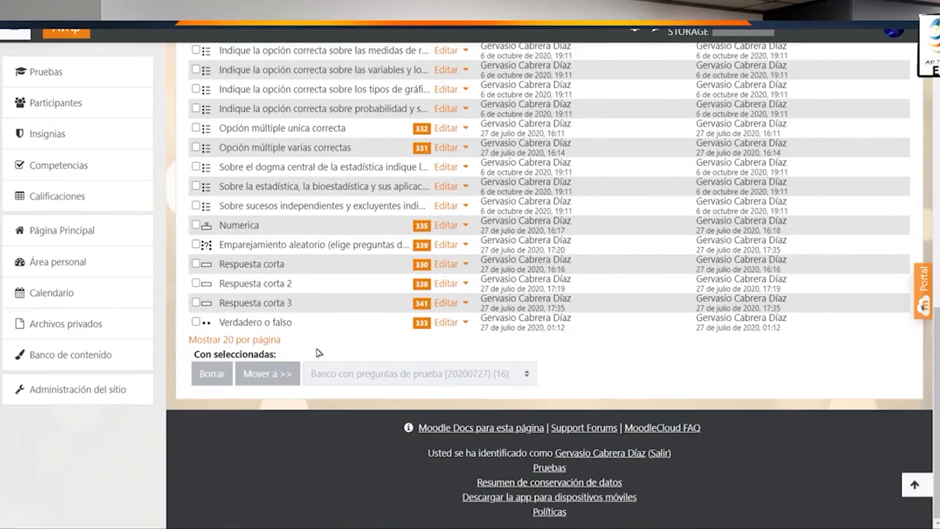
pyautogui.scroll(15, 343, 353)
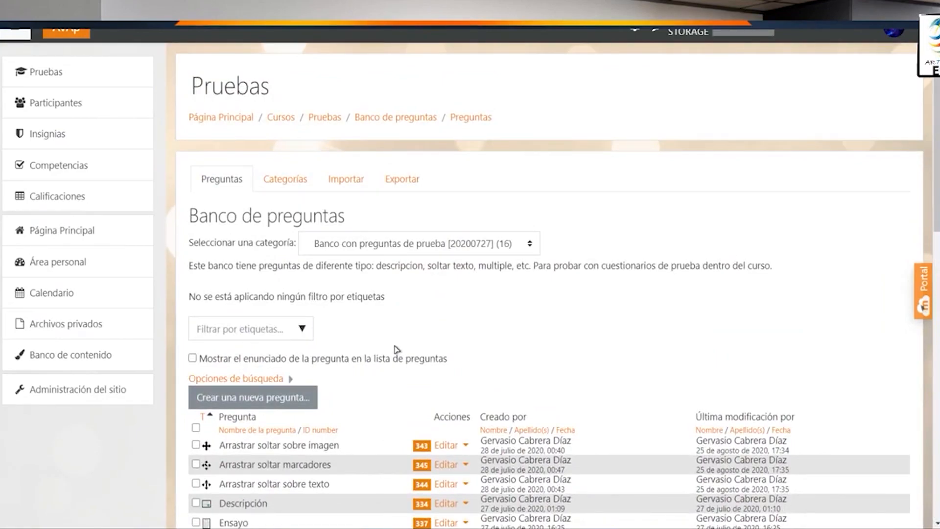
pyautogui.scroll(-2, 392, 343)
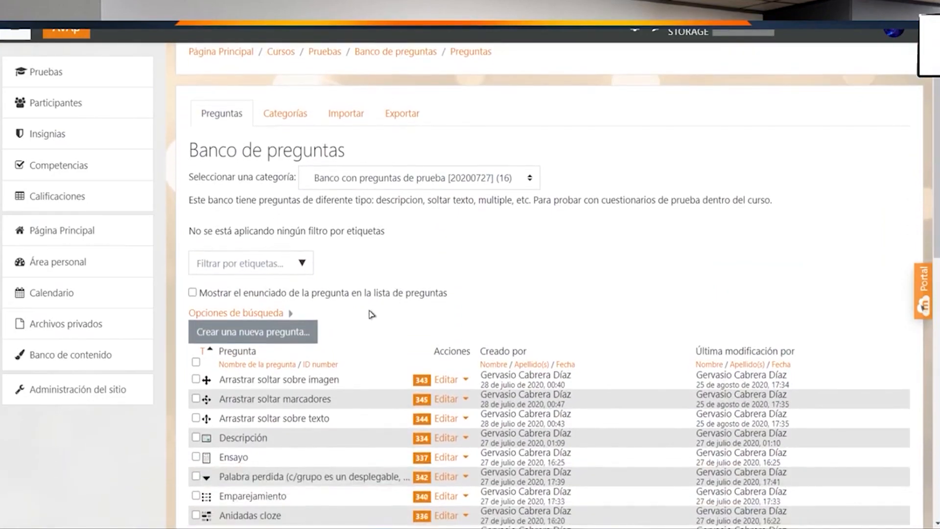
pyautogui.scroll(-3, 372, 314)
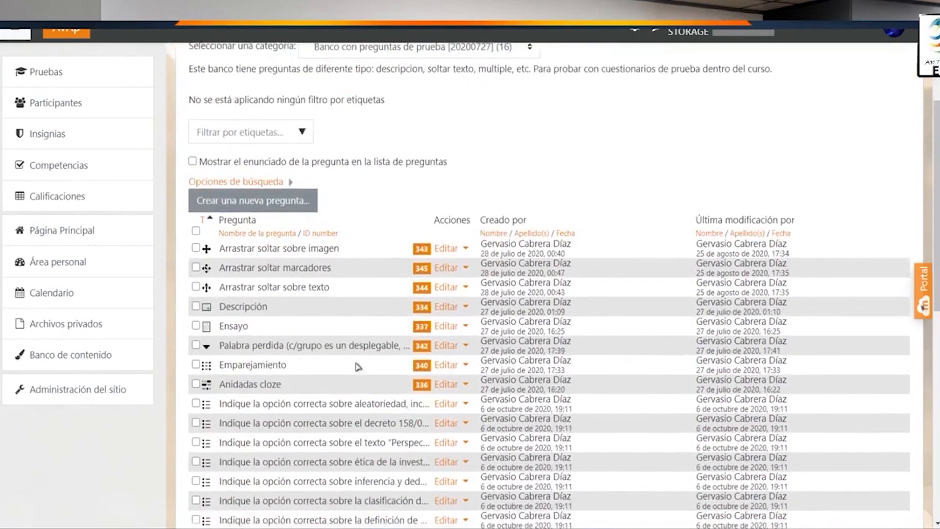
pyautogui.scroll(3, 362, 406)
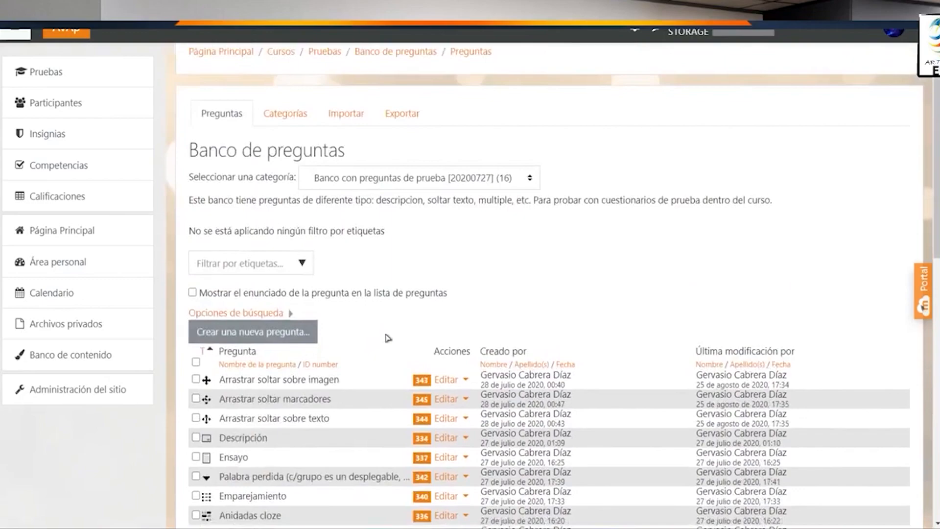
pyautogui.click(303, 294)
pyautogui.scroll(-4, 313, 289)
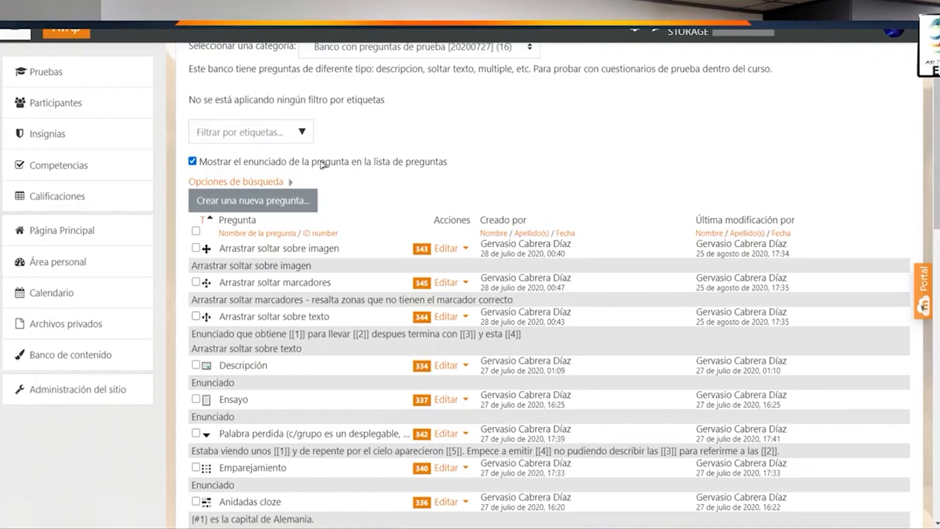
# Preview the question Arrastrar soltar sobre texto and close the preview.
pyautogui.click(451, 319)
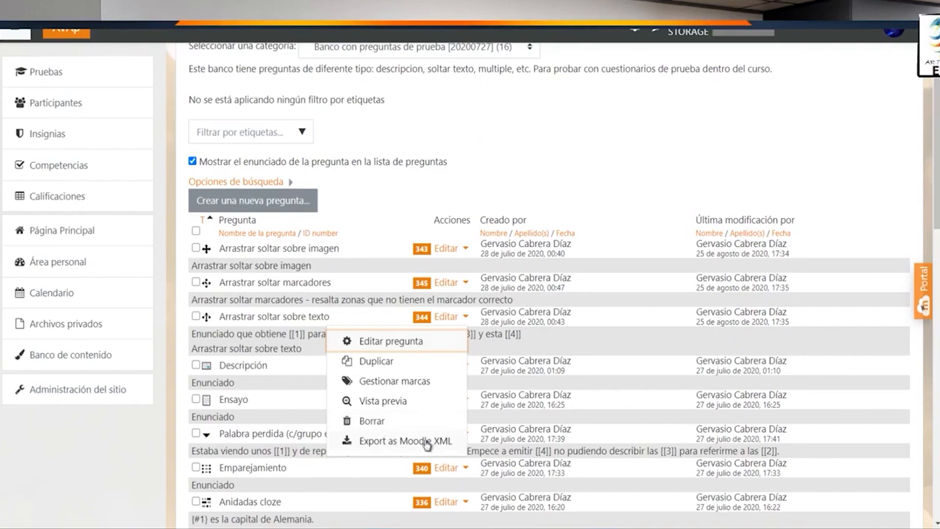
pyautogui.click(395, 402)
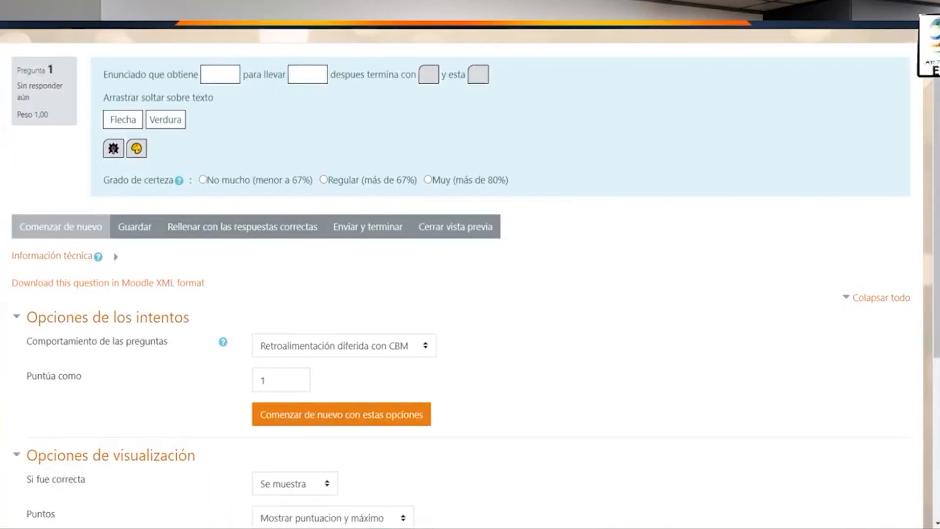
pyautogui.click(456, 226)
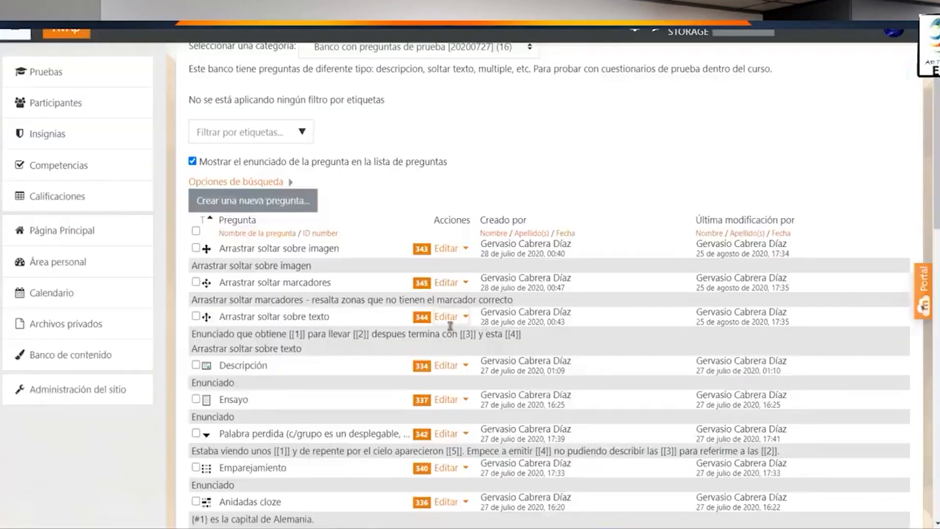
# Hide the question text in the list again and look over the question names and types.
pyautogui.scroll(3, 406, 328)
pyautogui.click(351, 293)
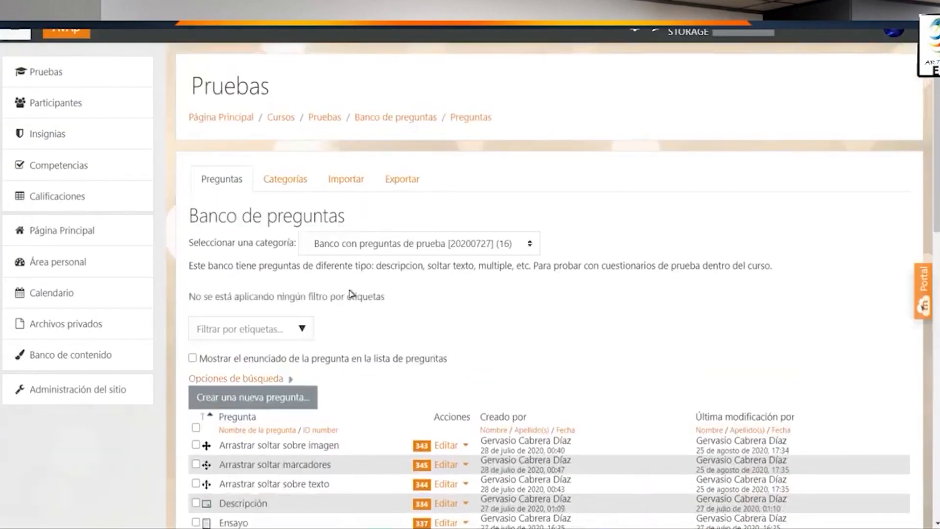
pyautogui.scroll(-4, 443, 330)
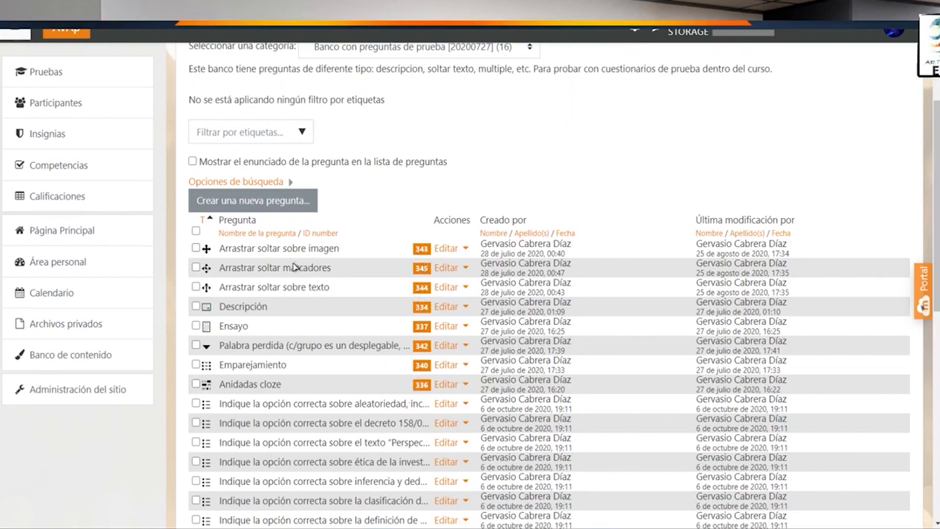
pyautogui.scroll(3, 295, 267)
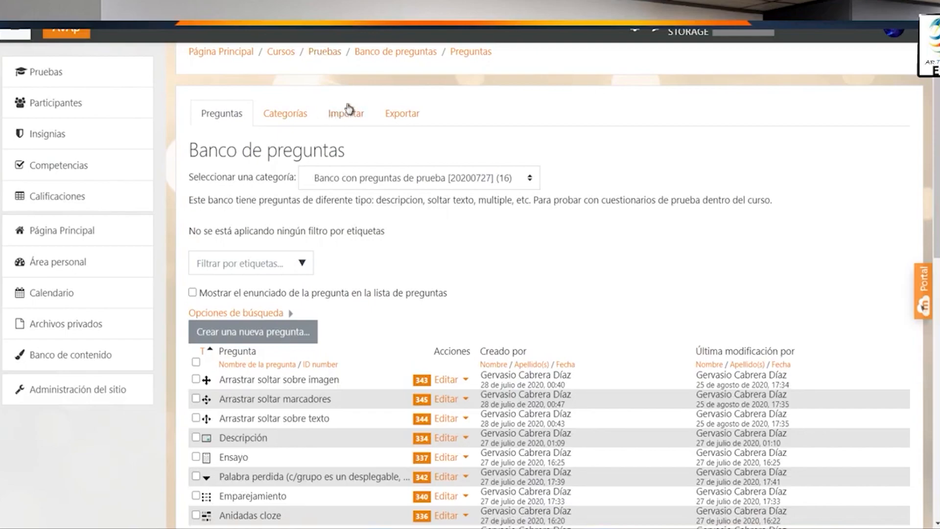
# Return to the Pruebas course, turn editing on and start a new Cuestionario activity in the General section.
pyautogui.click(325, 57)
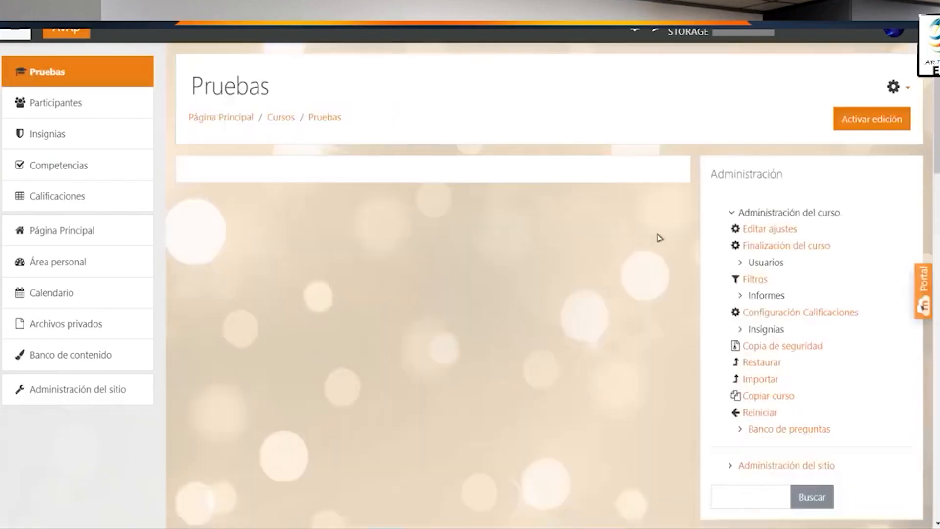
pyautogui.click(879, 127)
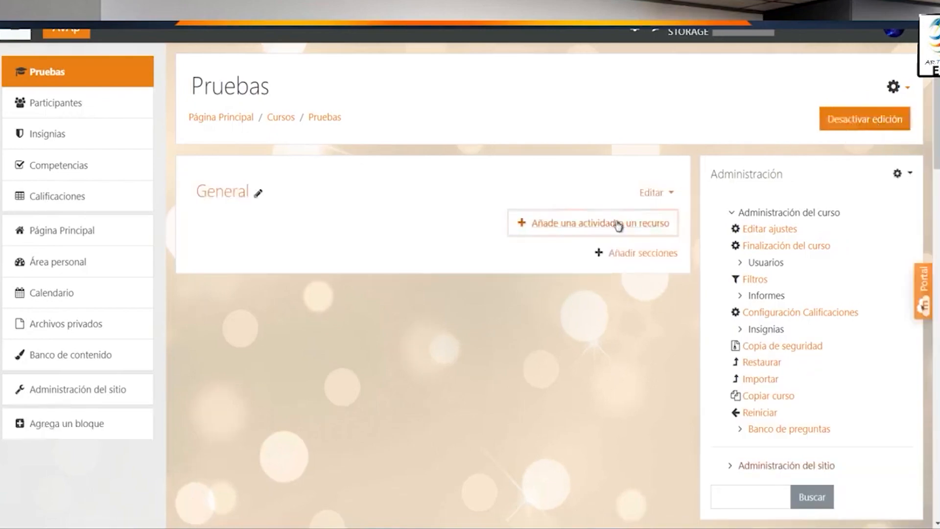
pyautogui.click(618, 224)
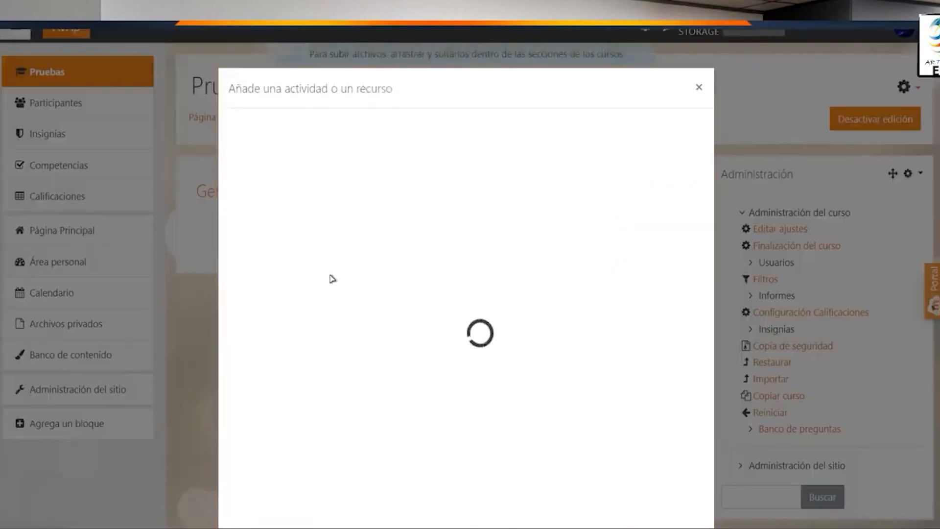
pyautogui.click(281, 217)
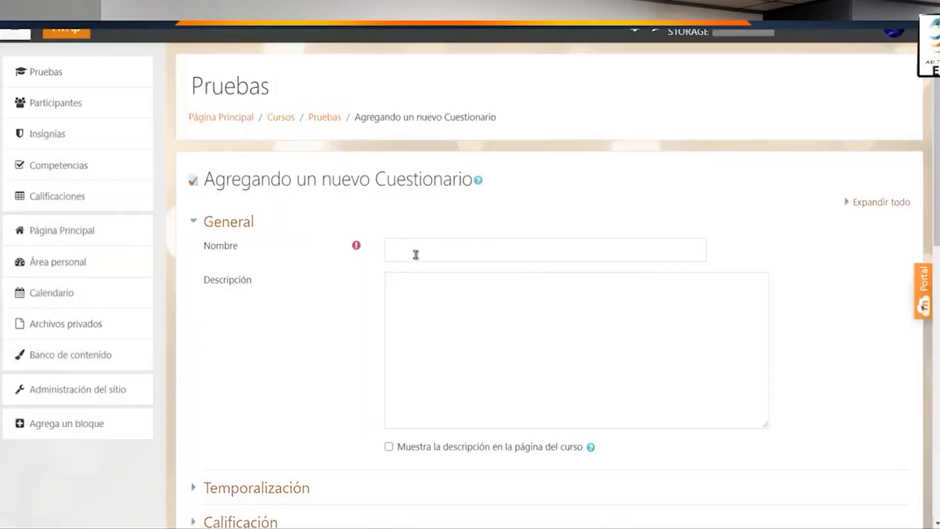
# Name the new quiz Cuestionario prueba and expand all of its settings sections.
pyautogui.click(416, 253)
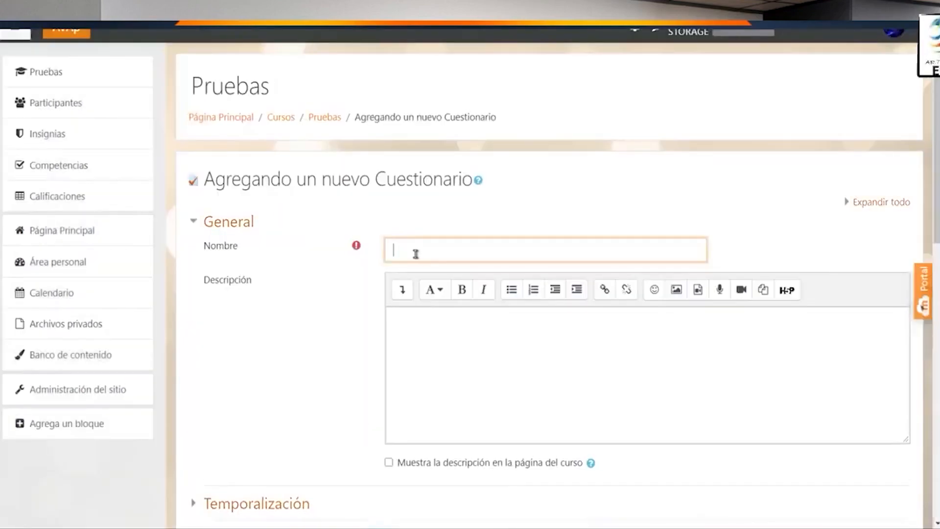
pyautogui.write('Cuestionario prueba')
pyautogui.click(860, 205)
pyautogui.scroll(-1, 634, 252)
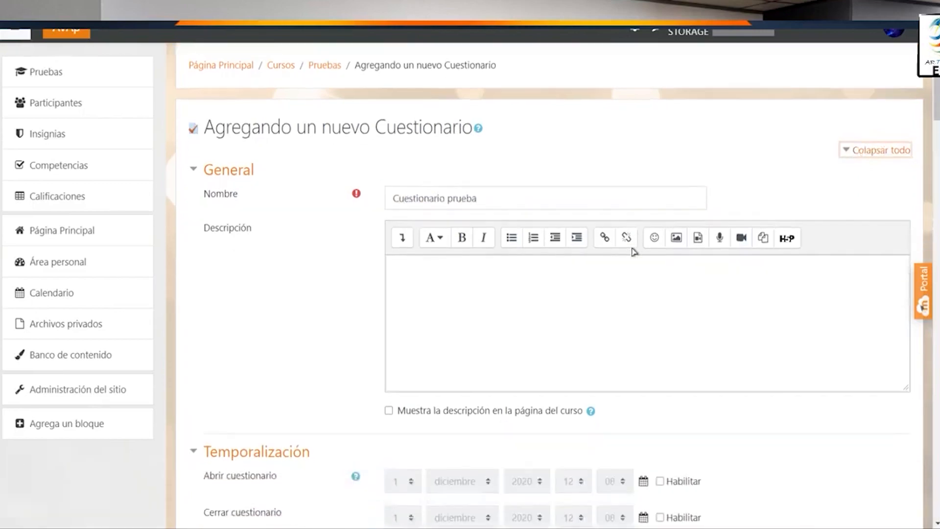
# Enable the quiz's opening date and set its month to septiembre.
pyautogui.scroll(-5, 569, 266)
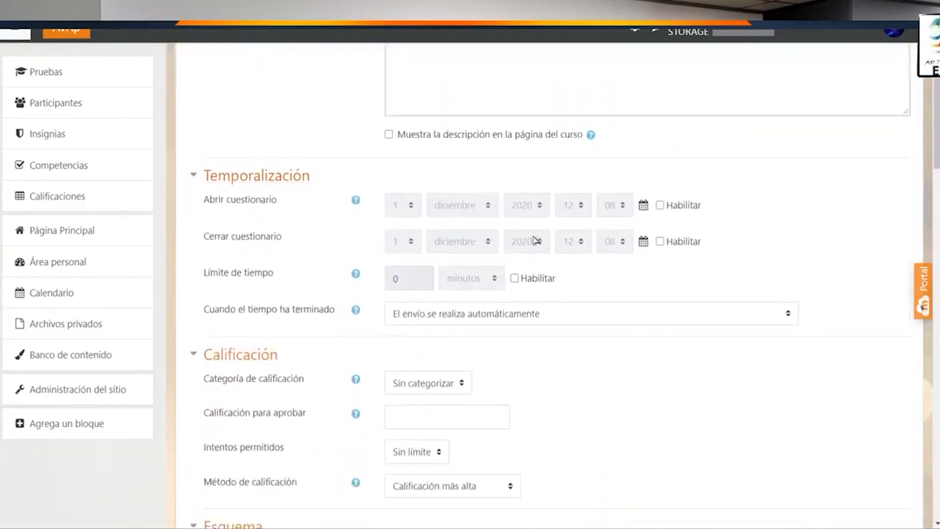
pyautogui.click(660, 205)
pyautogui.click(459, 206)
pyautogui.press('Up')
pyautogui.press('Up')
pyautogui.press('Up')
# Look over the remaining quiz settings, leave them at their defaults, and save and display the quiz.
pyautogui.scroll(-12, 514, 341)
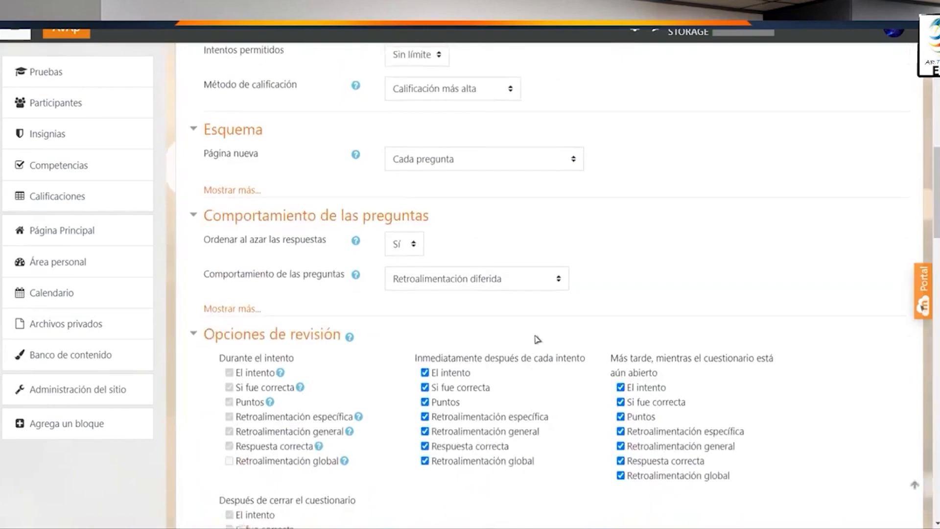
pyautogui.scroll(-15, 530, 269)
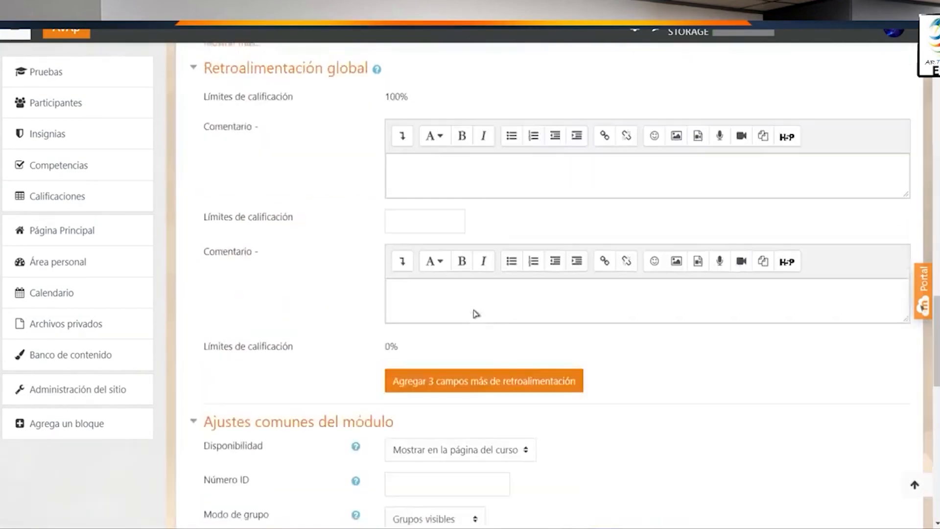
pyautogui.scroll(-10, 476, 317)
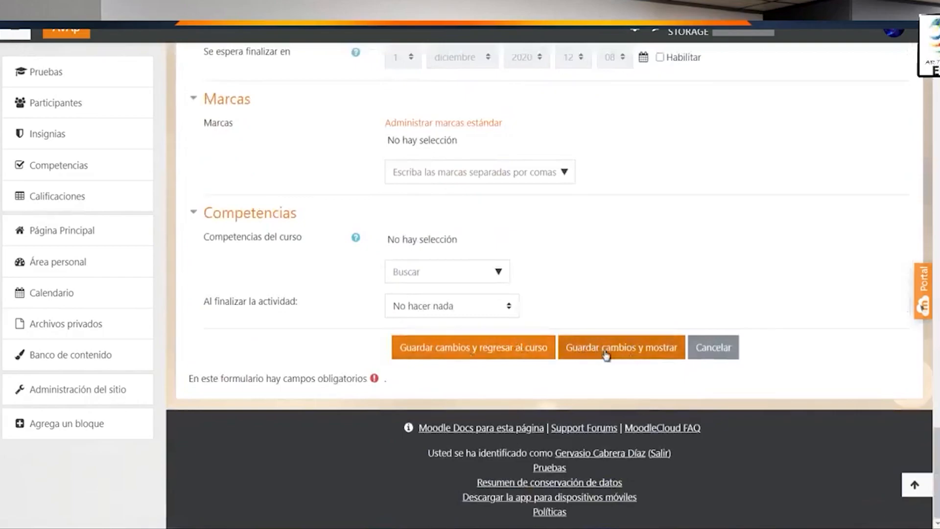
pyautogui.click(638, 352)
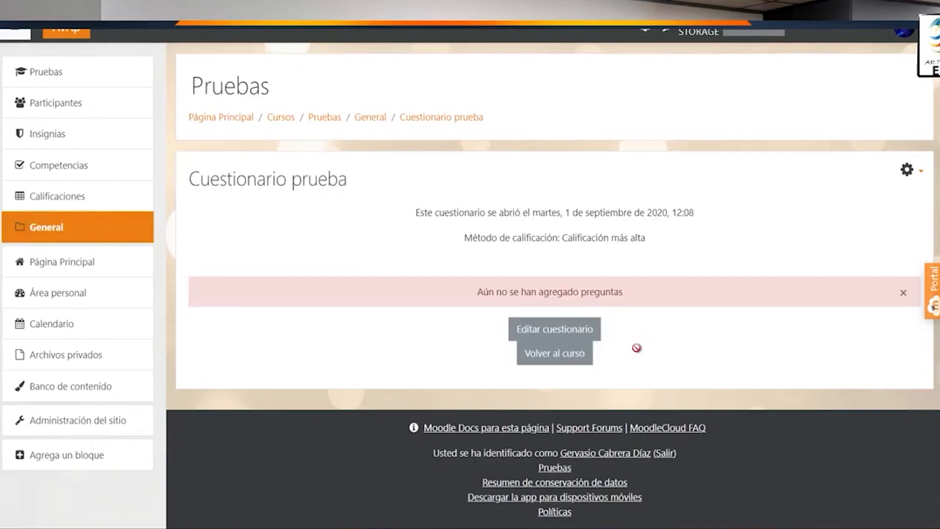
# Go back to the Pruebas course page and reopen Cuestionario prueba from the General section.
pyautogui.click(317, 118)
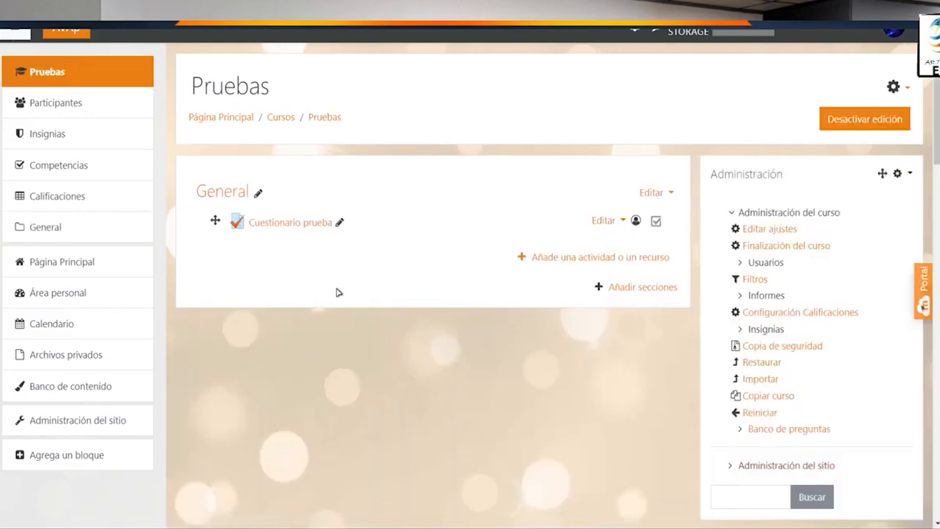
pyautogui.click(283, 227)
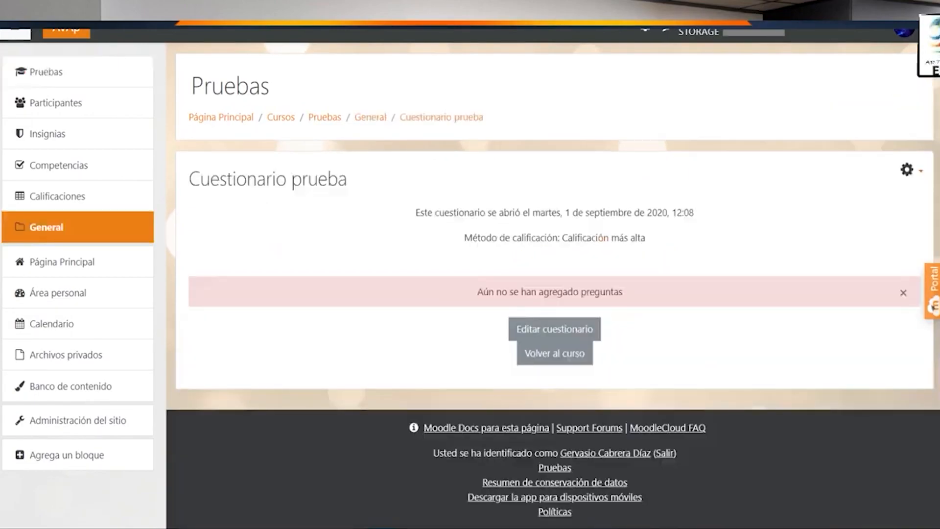
pyautogui.hotkey('alt', 'Left')
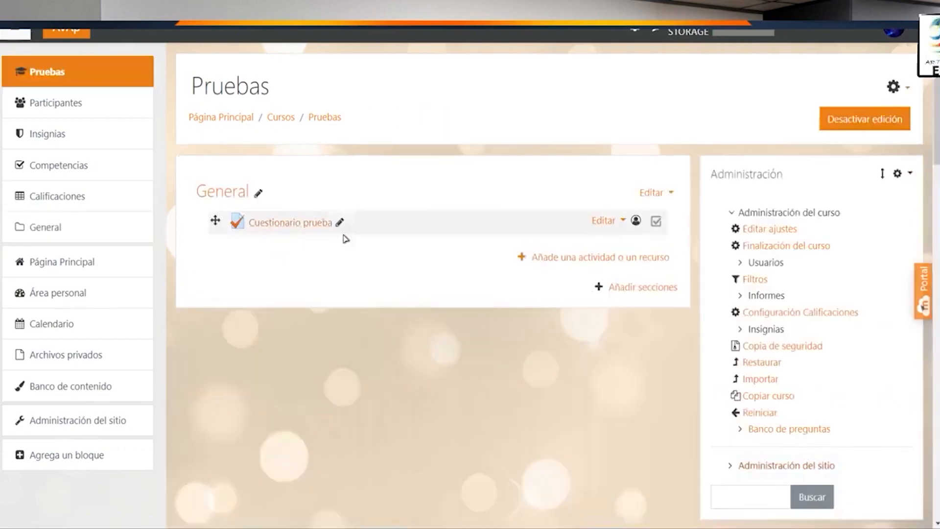
pyautogui.click(313, 229)
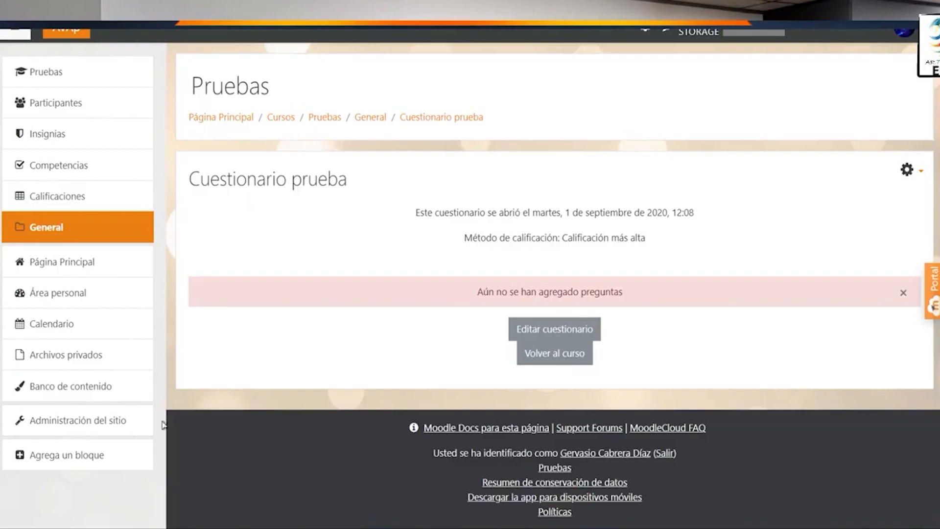
# Add the Administración block to the quiz page and open the quiz's question editing page.
pyautogui.click(91, 464)
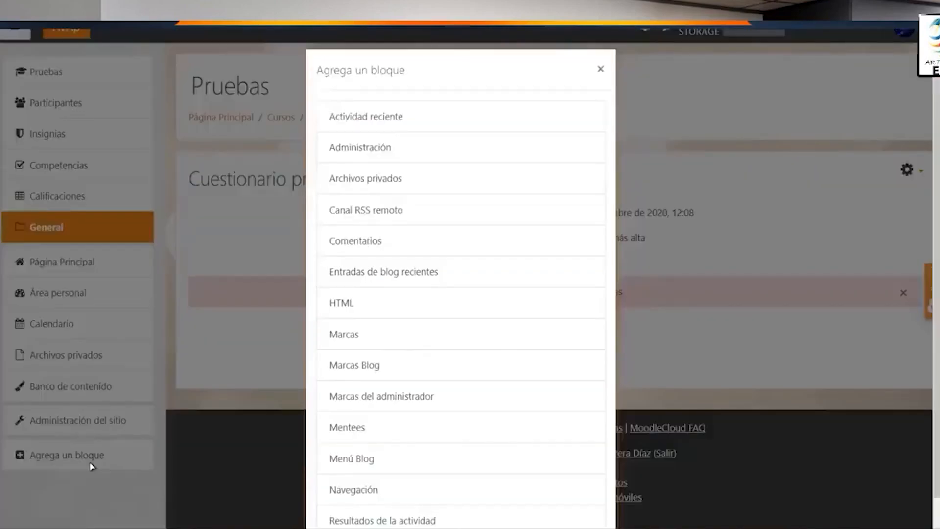
pyautogui.click(422, 163)
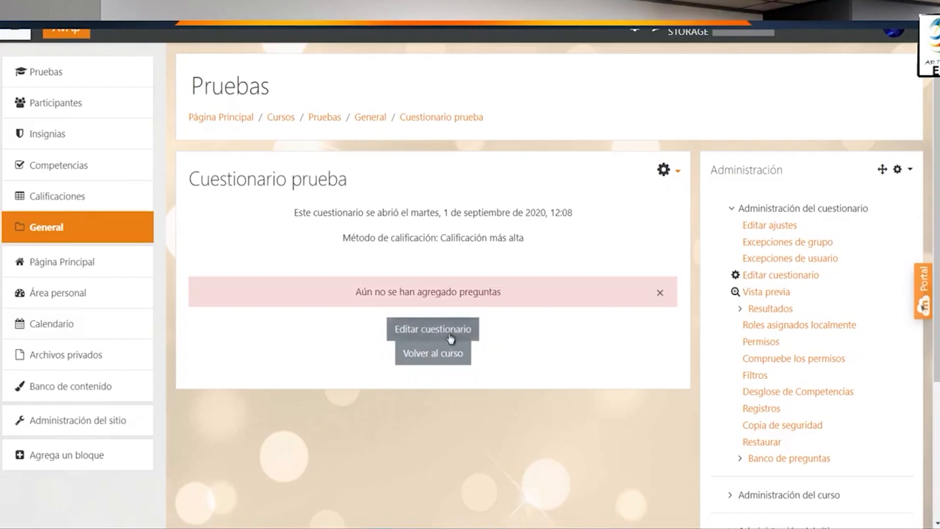
pyautogui.click(794, 277)
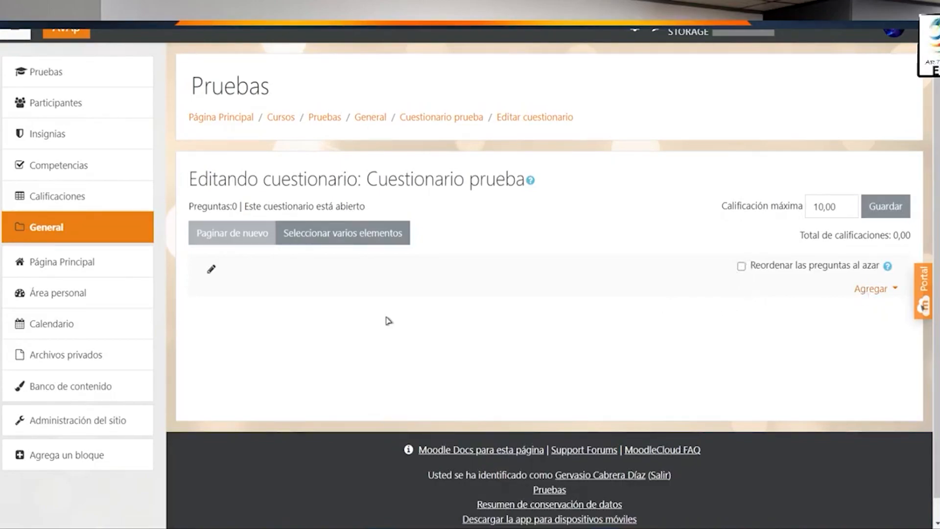
# Add 8 random questions from the category Banco con preguntas de prueba to the end of the quiz.
pyautogui.click(874, 292)
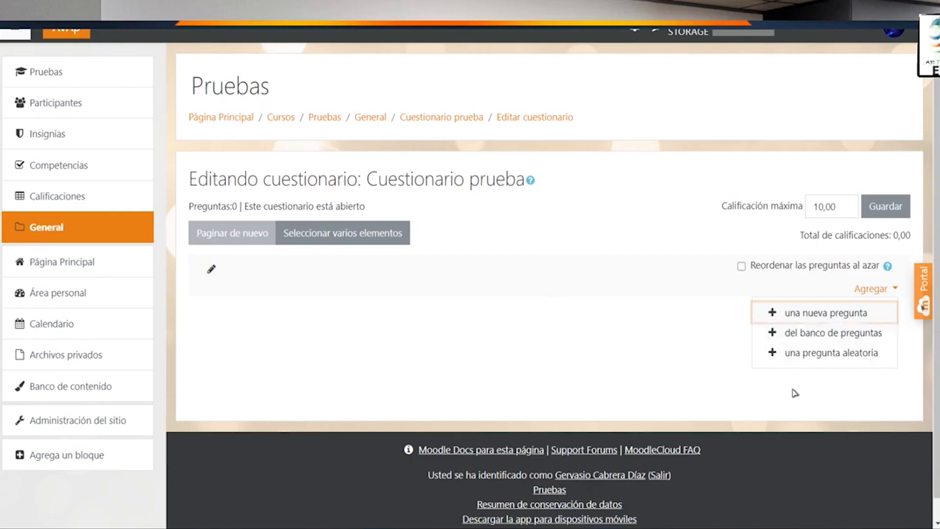
pyautogui.click(844, 362)
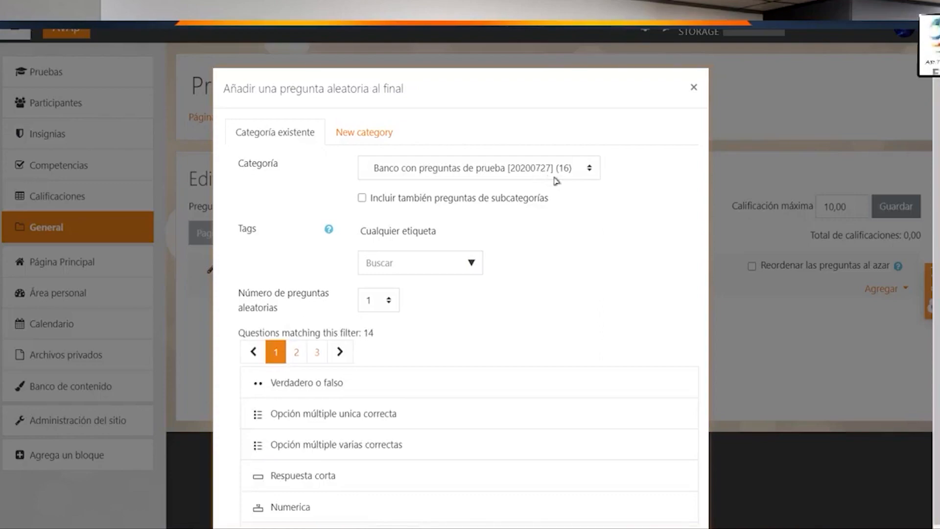
pyautogui.click(551, 175)
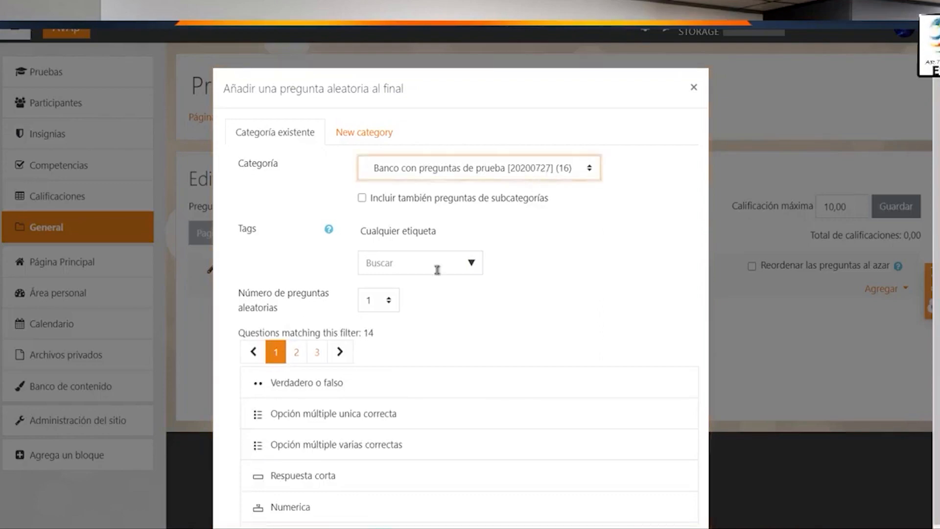
pyautogui.click(380, 309)
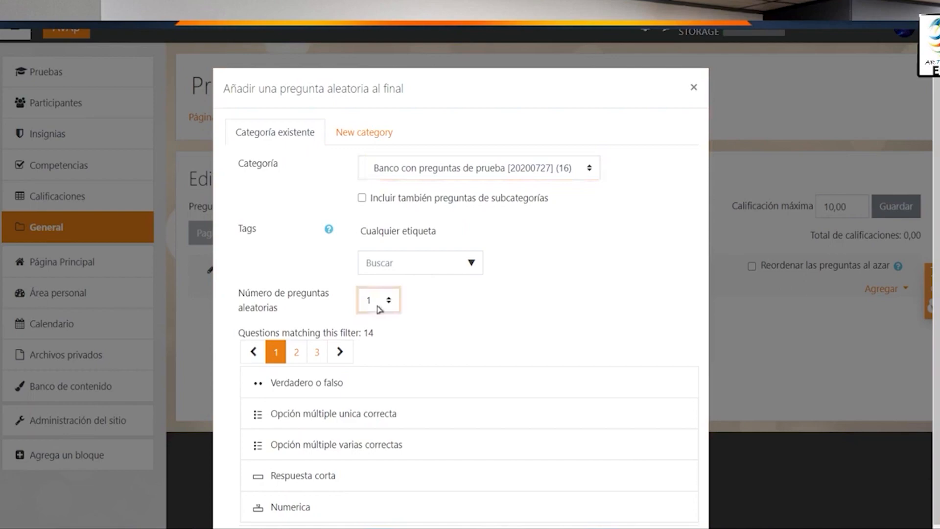
pyautogui.click(433, 328)
pyautogui.click(388, 308)
pyautogui.scroll(-1, 539, 206)
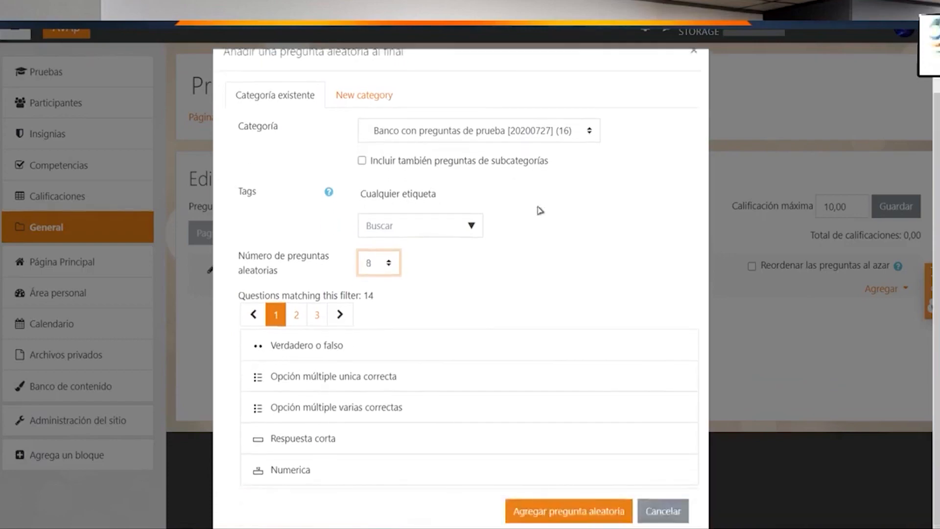
pyautogui.click(591, 511)
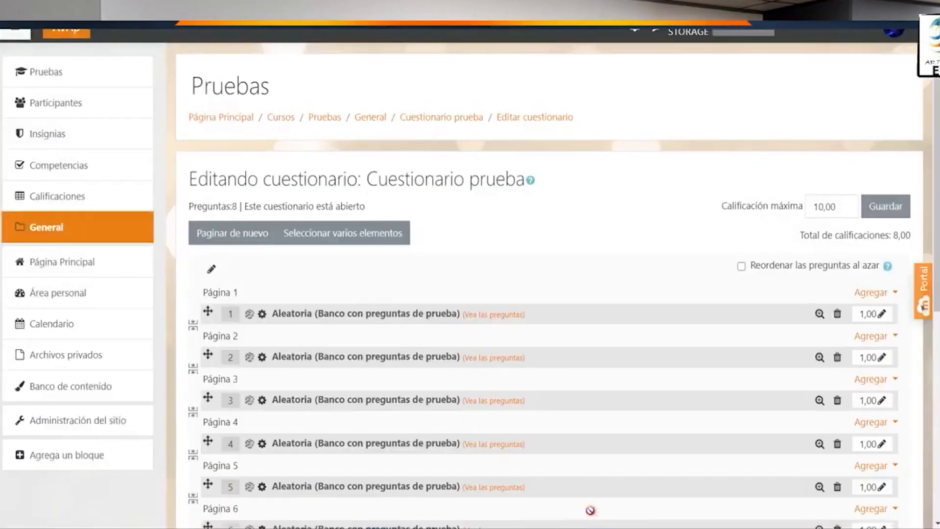
# Remove the page breaks between the eight random questions so they all sit on Página 1.
pyautogui.scroll(-4, 640, 299)
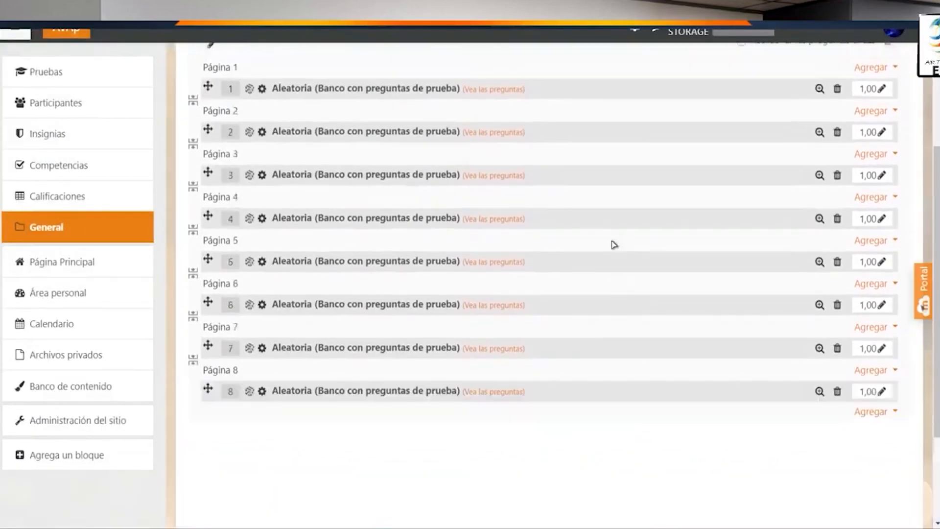
pyautogui.scroll(2, 613, 243)
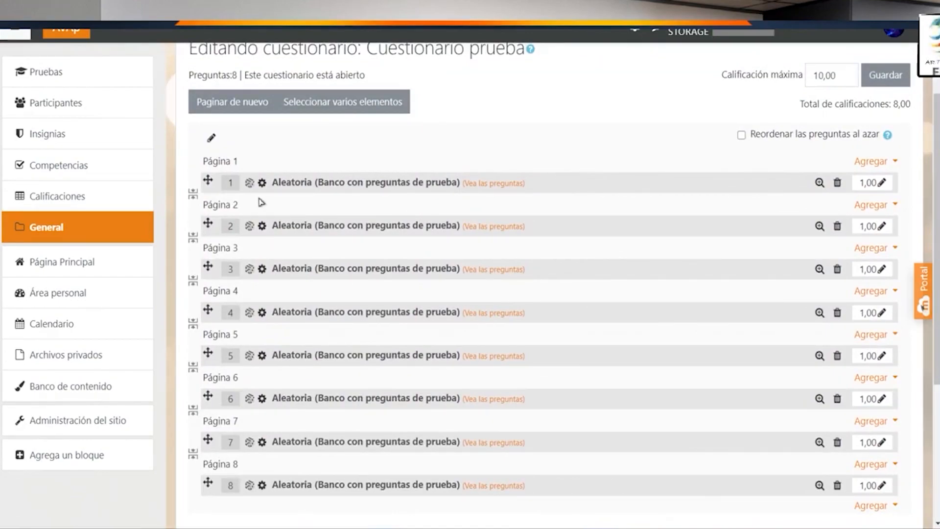
pyautogui.click(193, 194)
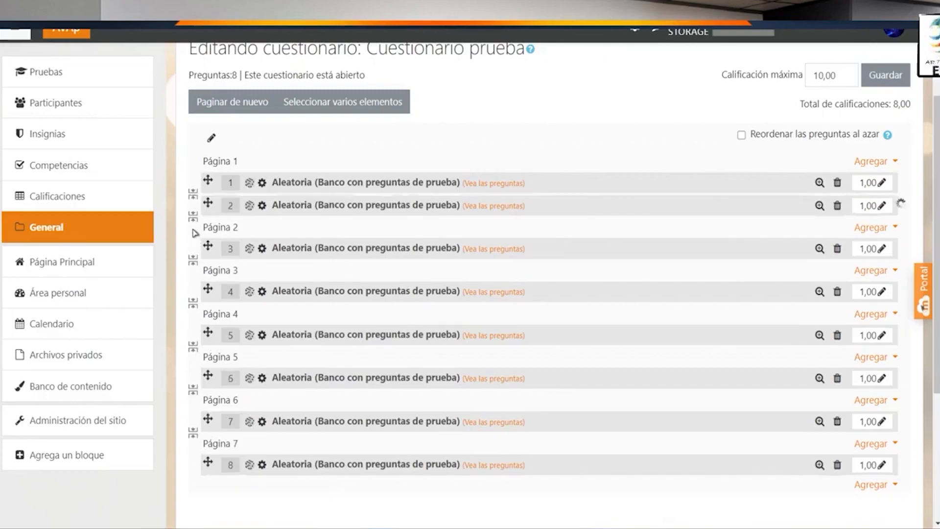
pyautogui.click(193, 216)
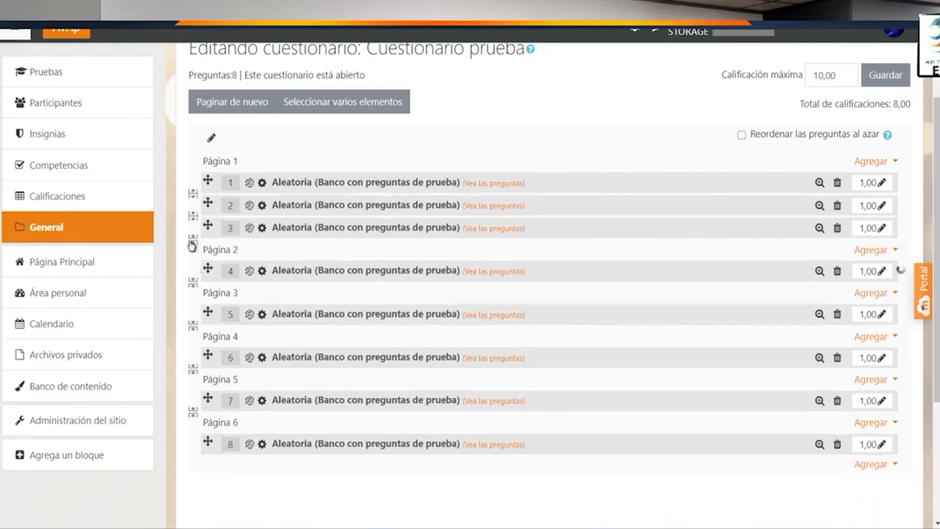
pyautogui.click(193, 263)
pyautogui.click(193, 285)
pyautogui.click(193, 308)
pyautogui.click(193, 329)
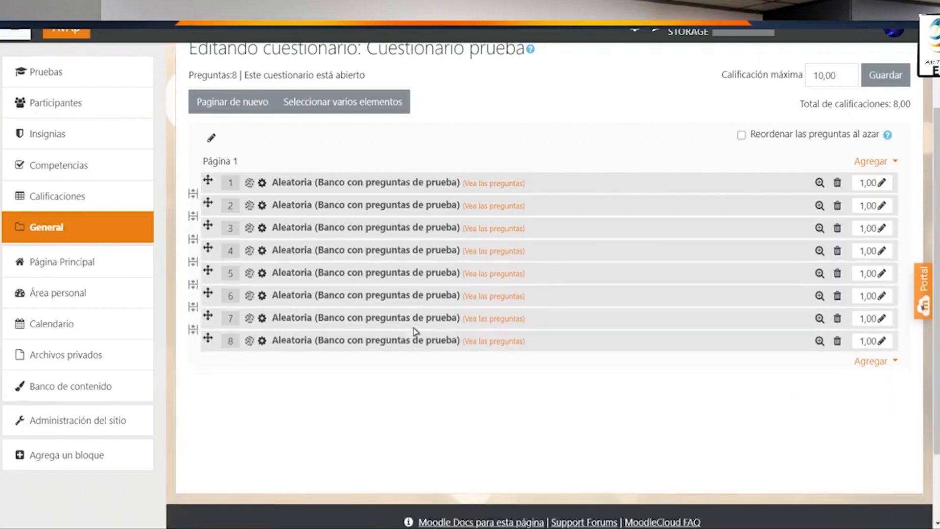
# Add Arrastrar soltar sobre imagen, Arrastrar soltar marcadores, Arrastrar soltar sobre texto and Descripción from the question bank to the end of the quiz.
pyautogui.click(876, 363)
pyautogui.click(840, 405)
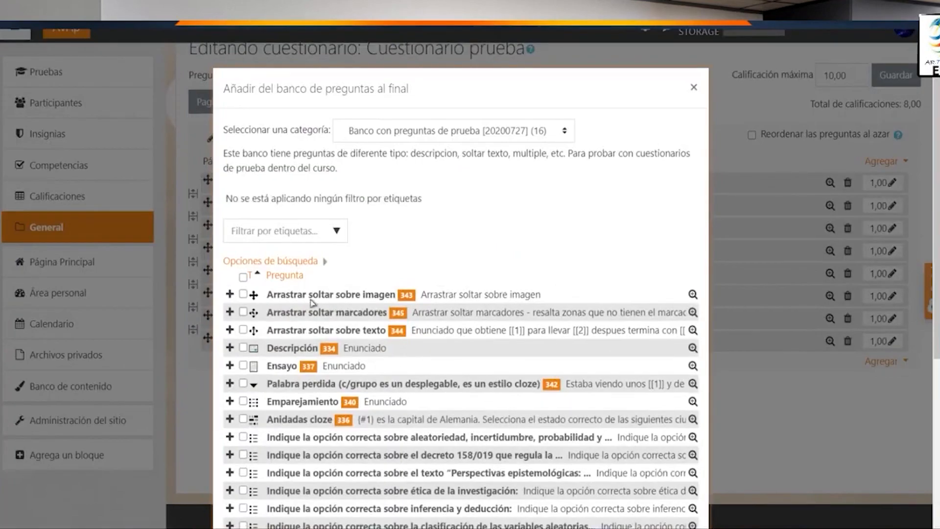
pyautogui.scroll(-1, 354, 274)
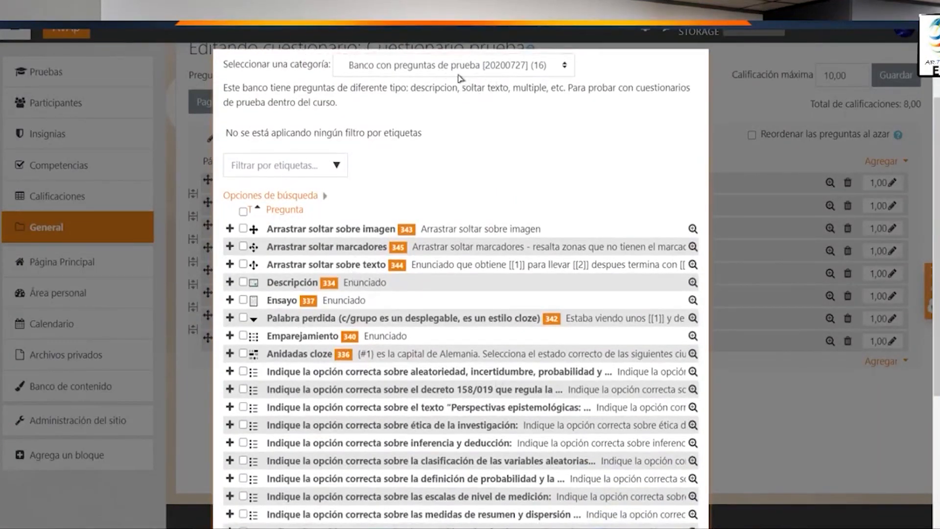
pyautogui.click(243, 228)
pyautogui.click(243, 246)
pyautogui.click(243, 265)
pyautogui.click(243, 282)
pyautogui.scroll(-5, 657, 391)
pyautogui.scroll(3, 657, 391)
pyautogui.scroll(-5, 658, 391)
pyautogui.click(435, 524)
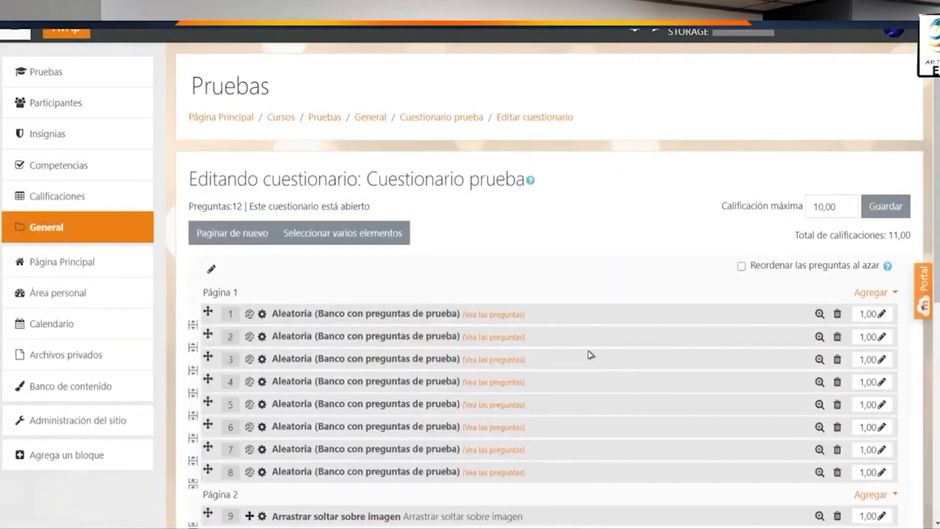
# Review the quiz's question list, comparing the random questions with the fixed ones taken from the bank.
pyautogui.scroll(-6, 591, 355)
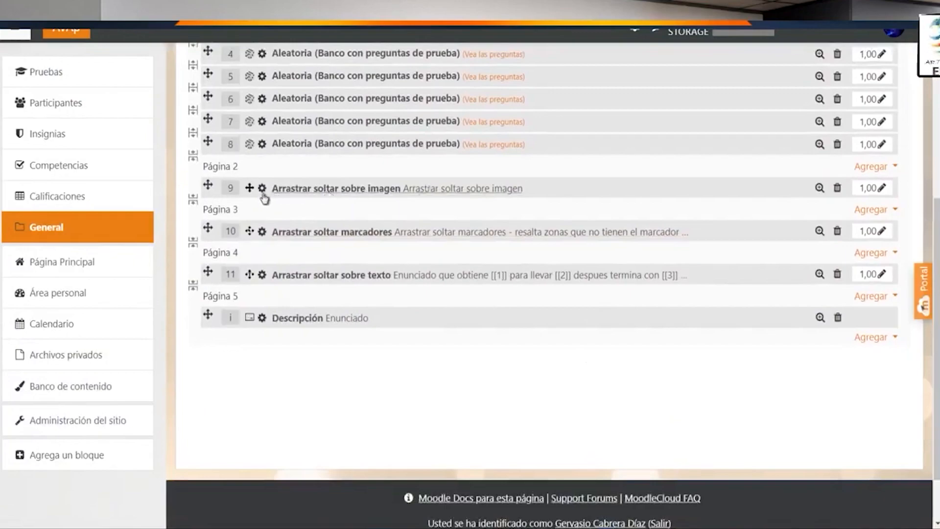
pyautogui.scroll(2, 552, 238)
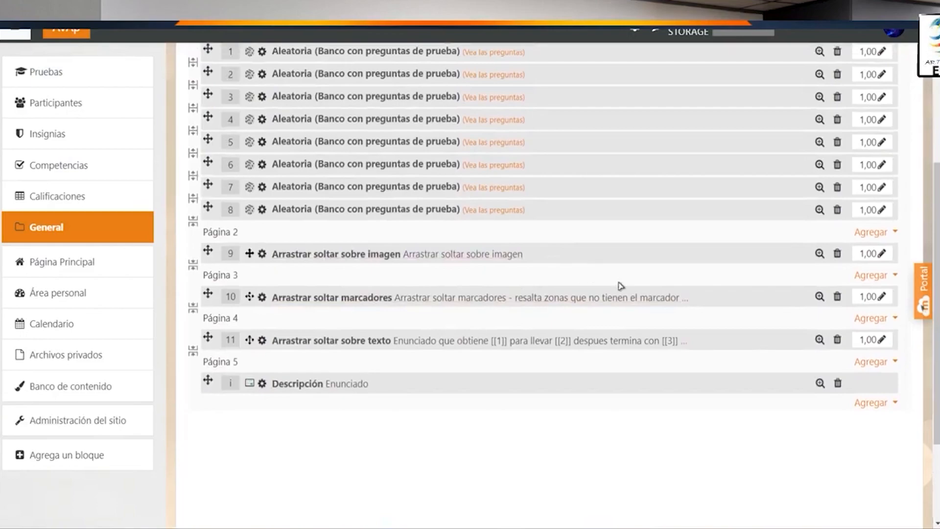
pyautogui.scroll(4, 621, 285)
pyautogui.scroll(-6, 768, 237)
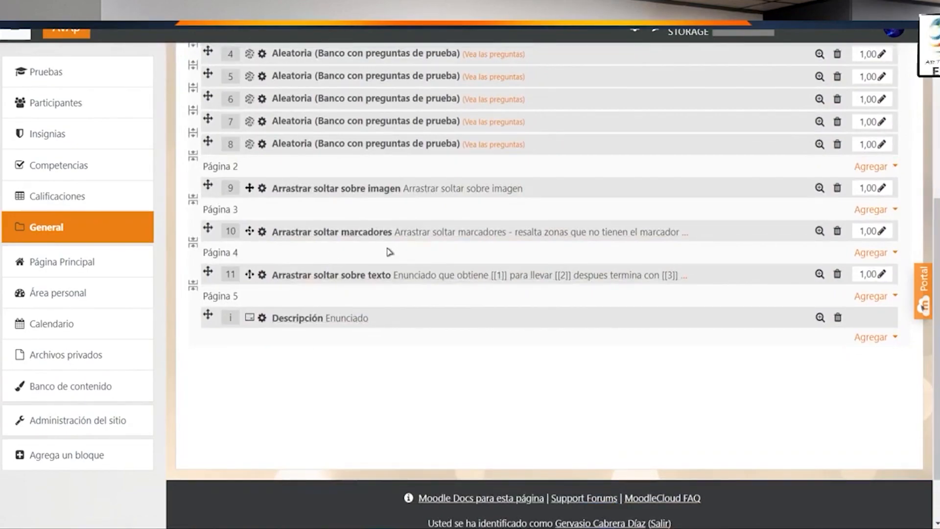
pyautogui.scroll(5, 387, 265)
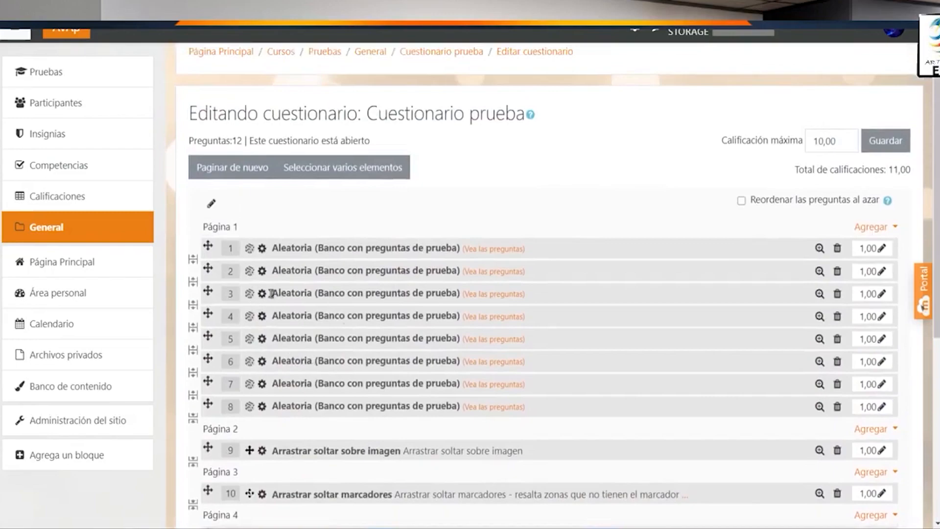
pyautogui.moveTo(318, 294)
pyautogui.mouseDown()
pyautogui.moveTo(391, 294)
pyautogui.moveTo(314, 295)
pyautogui.mouseUp()
pyautogui.click(305, 297)
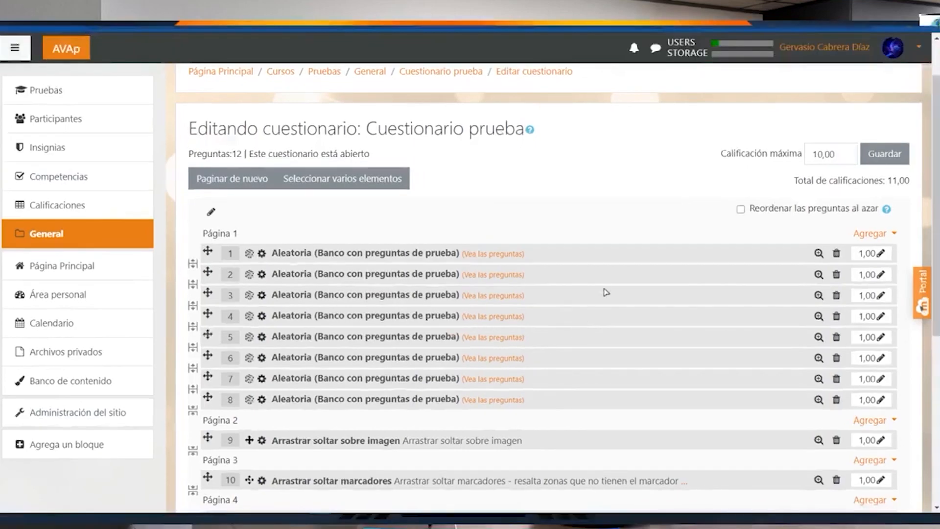
# Preview random question 4 in its own window, look at the question drawn, and close the preview.
pyautogui.click(818, 318)
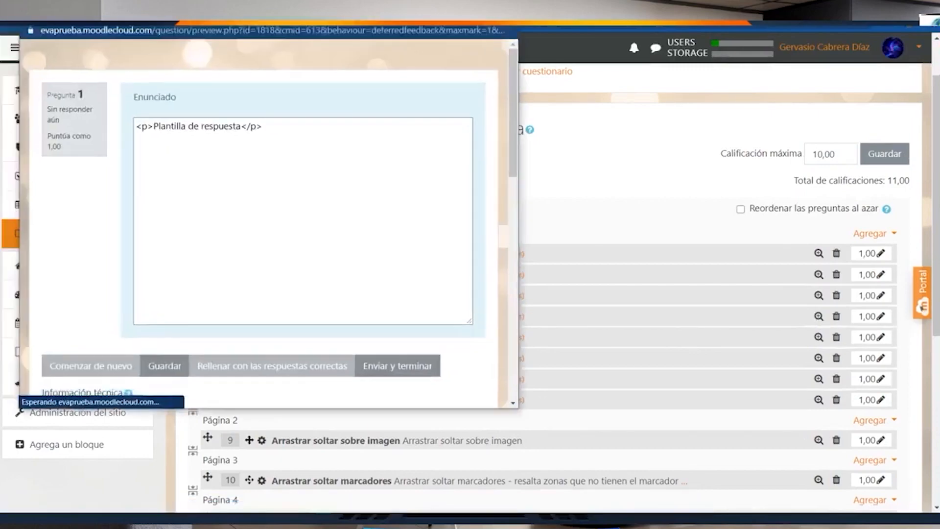
pyautogui.hotkey('alt', 'Tab')
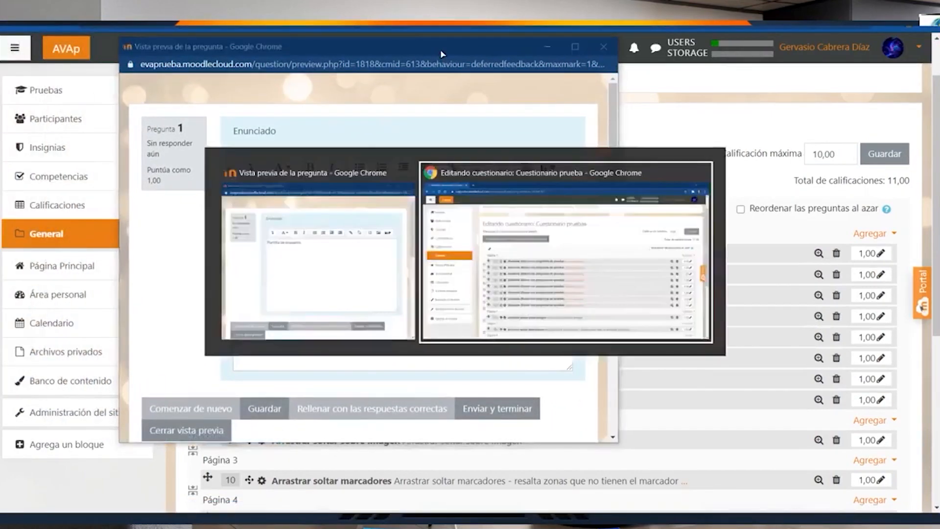
pyautogui.hotkey('alt', 'Tab')
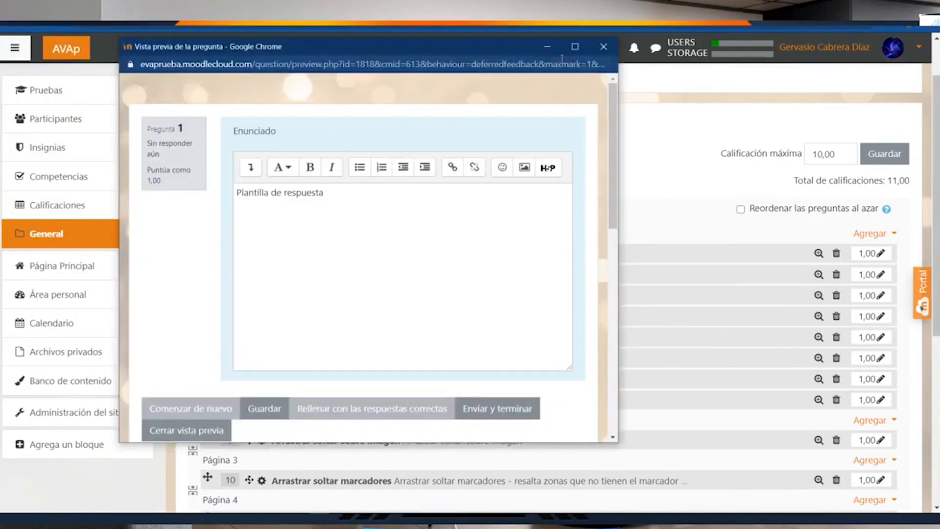
pyautogui.moveTo(536, 46); pyautogui.dragTo(665, 66)
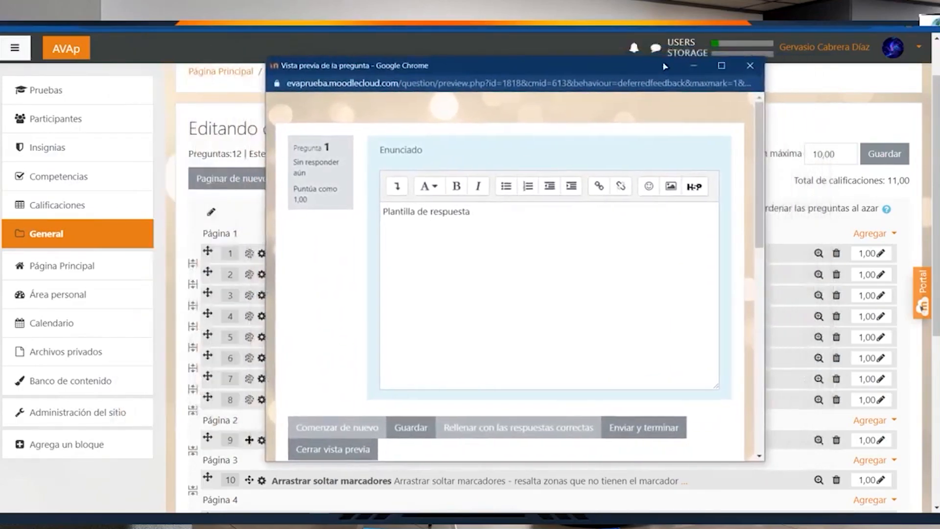
pyautogui.click(750, 65)
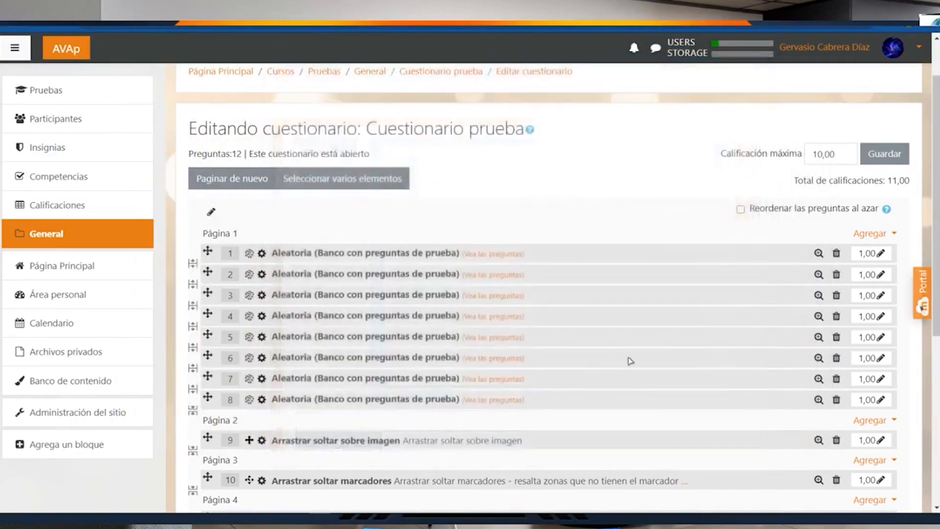
# Preview random question 4 three more times to compare the questions drawn, closing each preview.
pyautogui.click(818, 317)
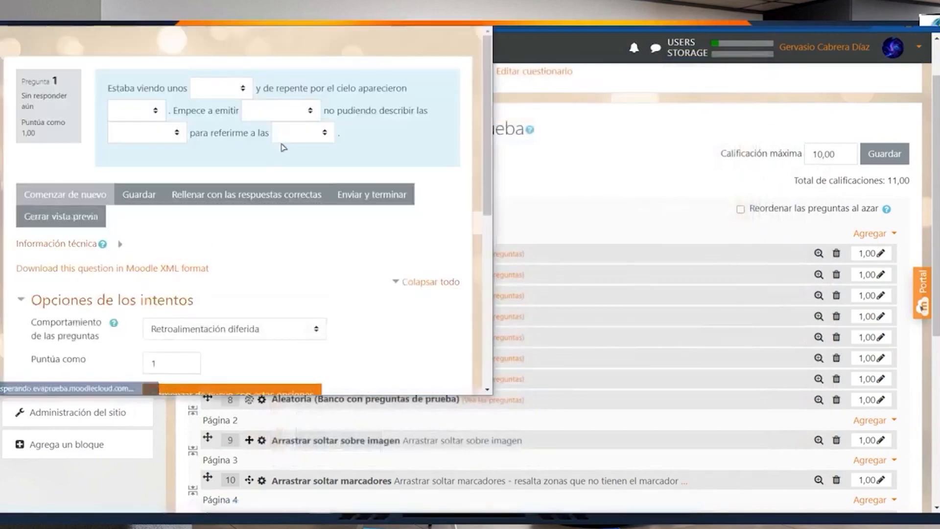
pyautogui.click(583, 251)
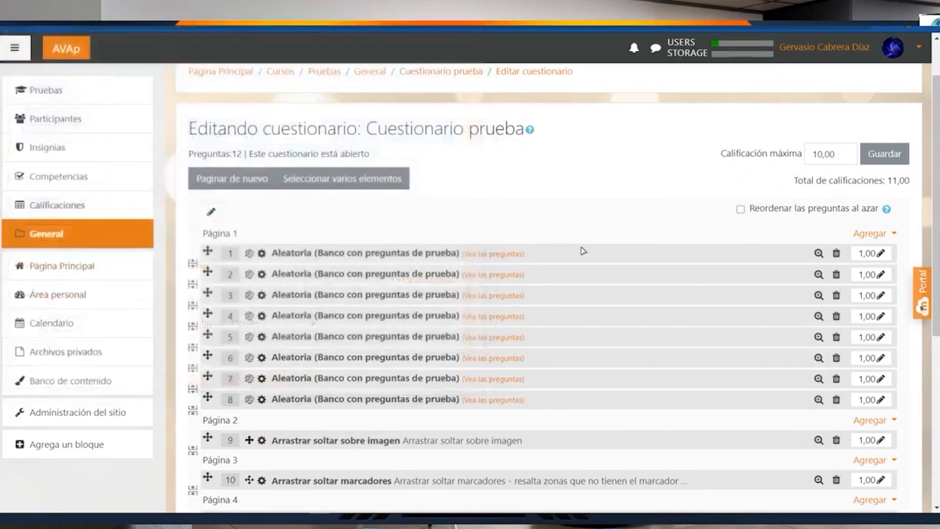
pyautogui.click(819, 317)
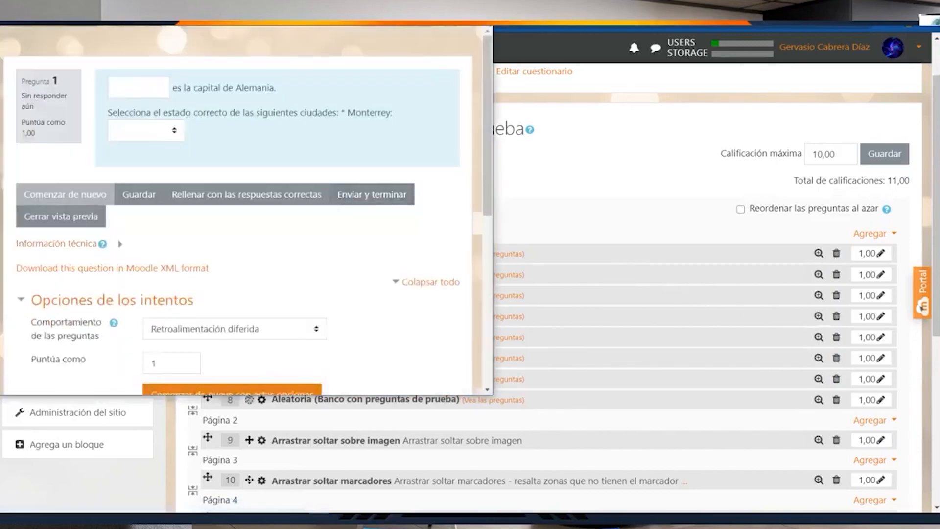
pyautogui.click(591, 297)
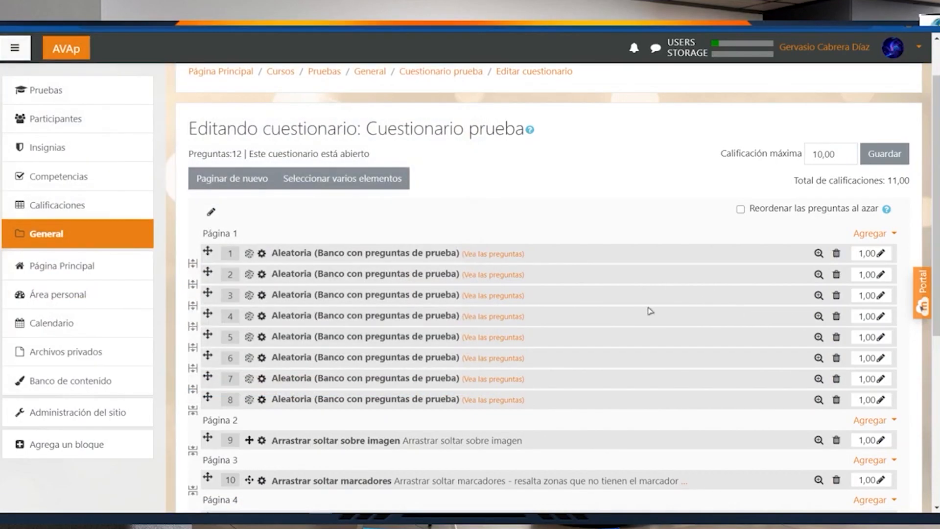
pyautogui.click(818, 318)
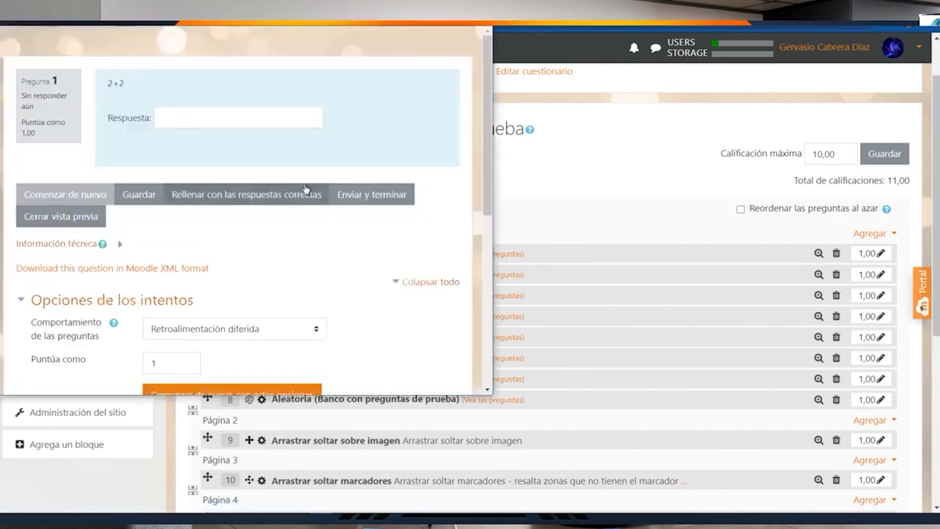
pyautogui.click(481, 7)
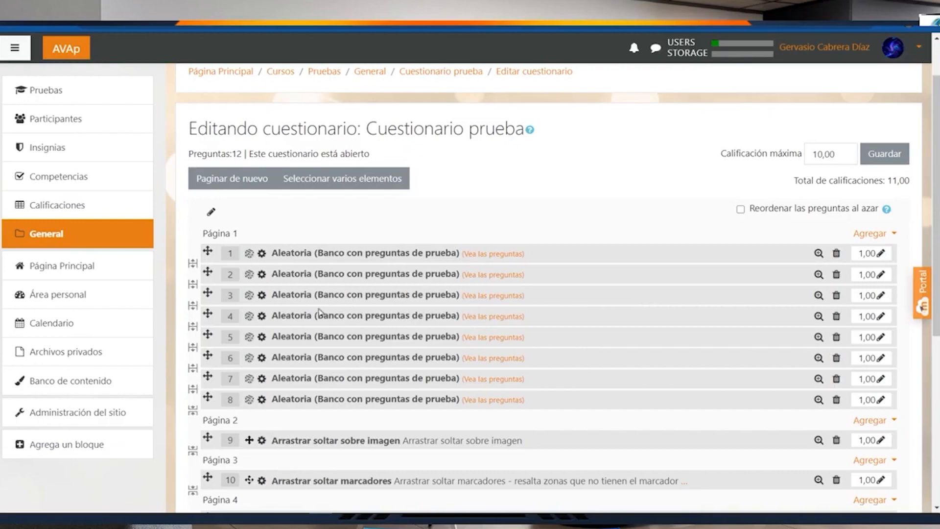
pyautogui.moveTo(272, 315); pyautogui.dragTo(414, 315)
pyautogui.click(416, 315)
pyautogui.moveTo(273, 254); pyautogui.dragTo(313, 253)
pyautogui.click(308, 253)
# Examine the existing-category and new-category options for adding a random question to page 1, and close the dialog without adding anything.
pyautogui.click(868, 235)
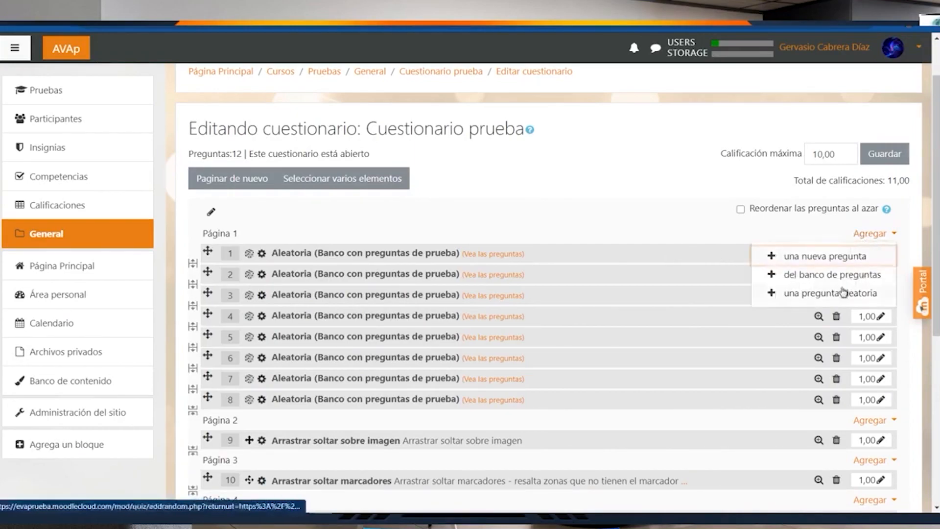
pyautogui.click(801, 295)
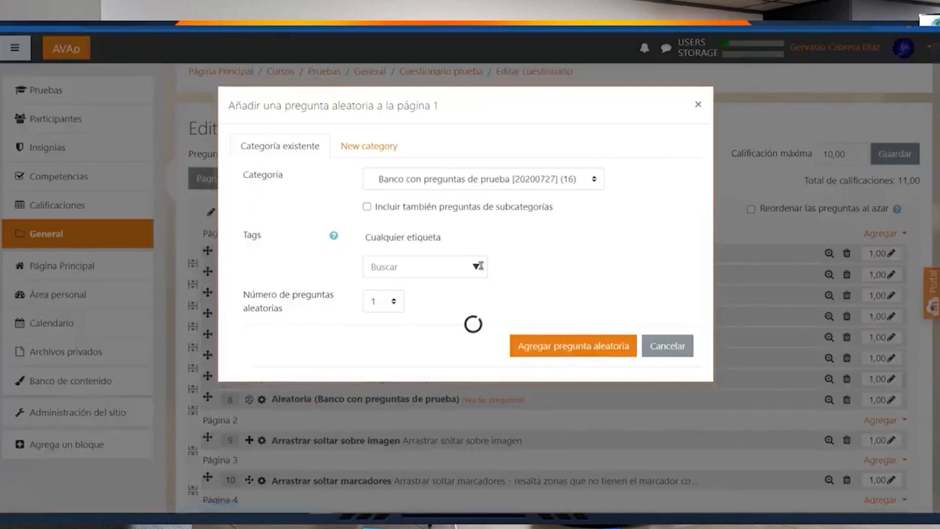
pyautogui.click(472, 189)
pyautogui.click(472, 188)
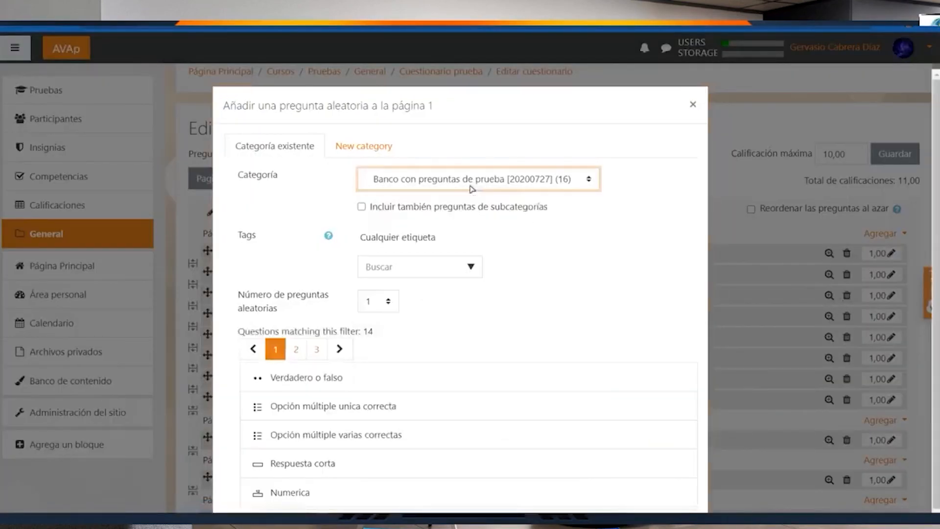
pyautogui.click(371, 158)
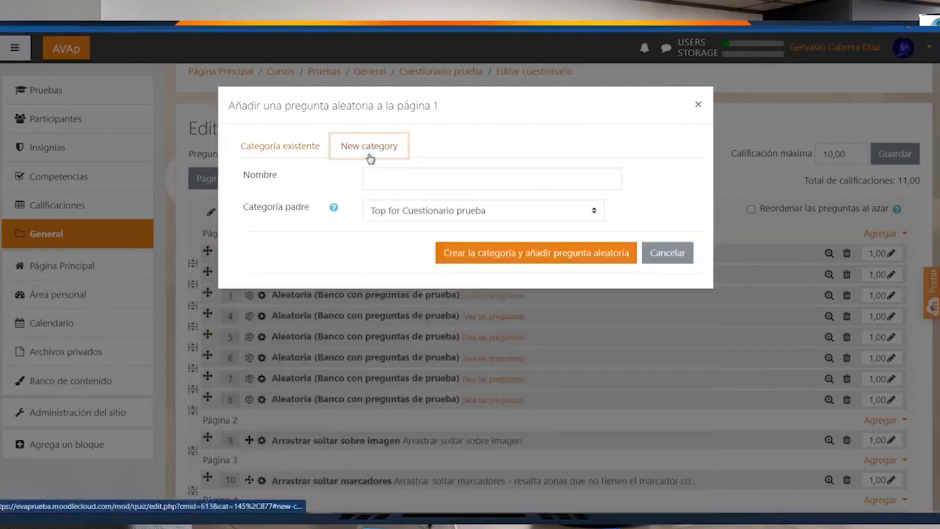
pyautogui.click(437, 184)
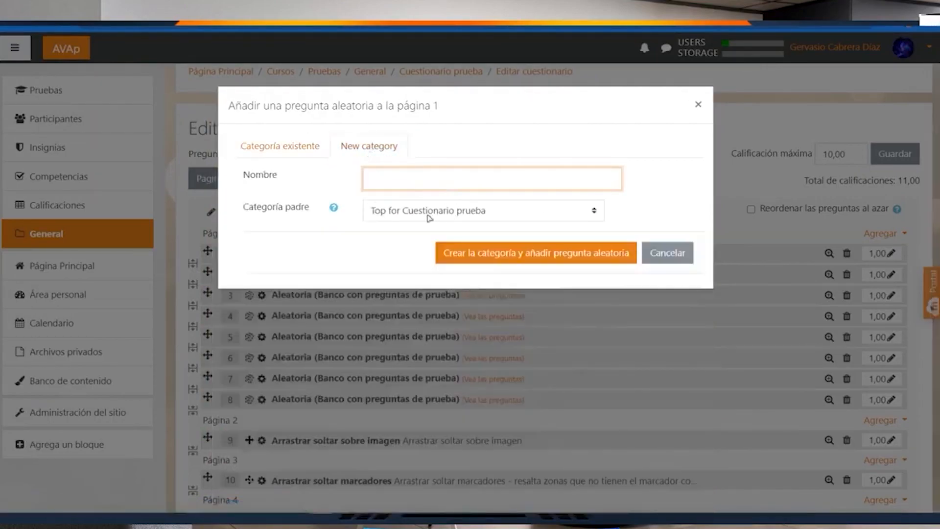
pyautogui.click(293, 153)
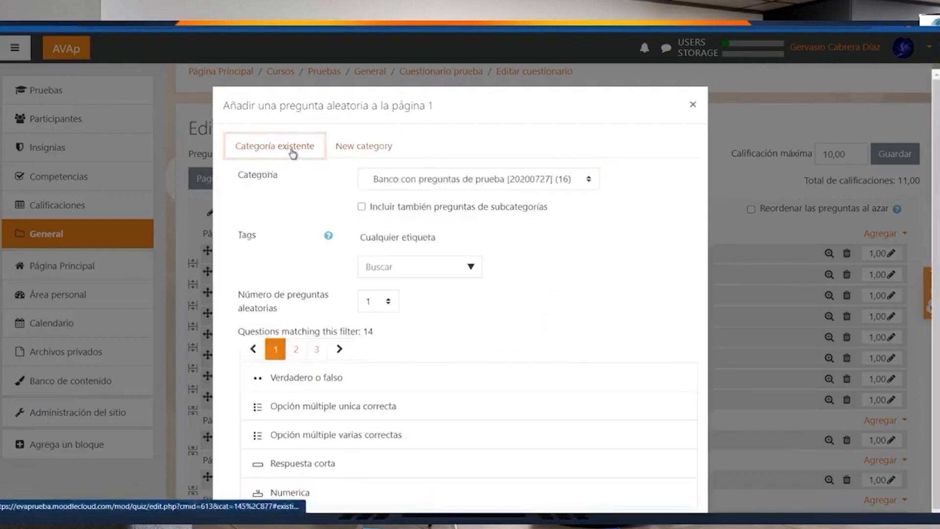
pyautogui.scroll(-1, 511, 267)
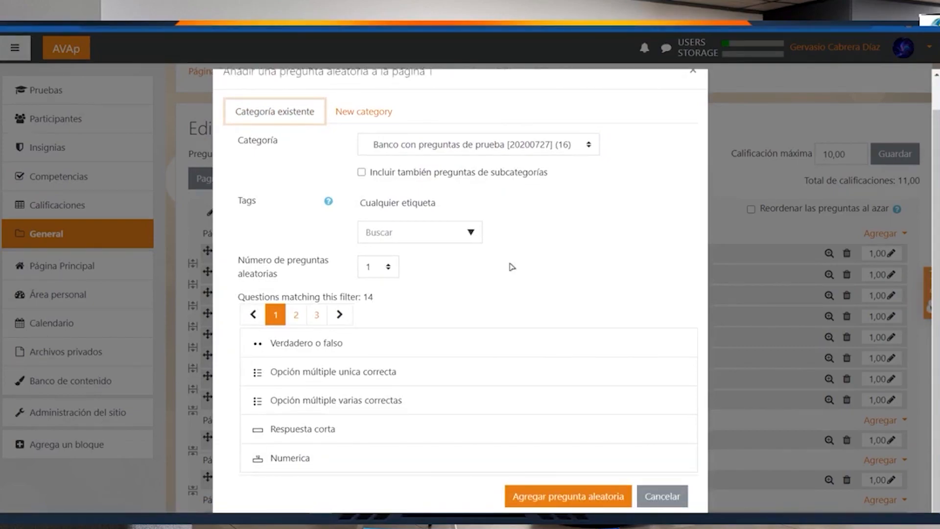
pyautogui.scroll(1, 620, 218)
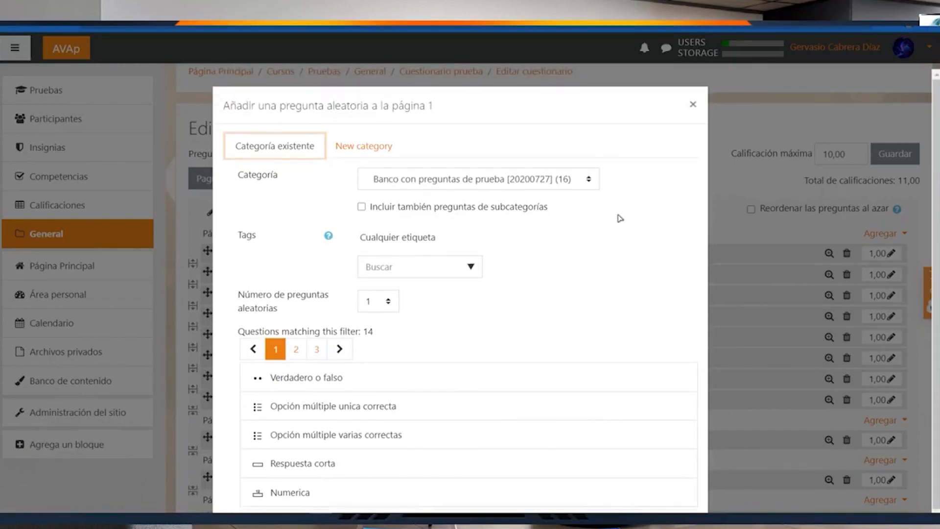
pyautogui.click(693, 105)
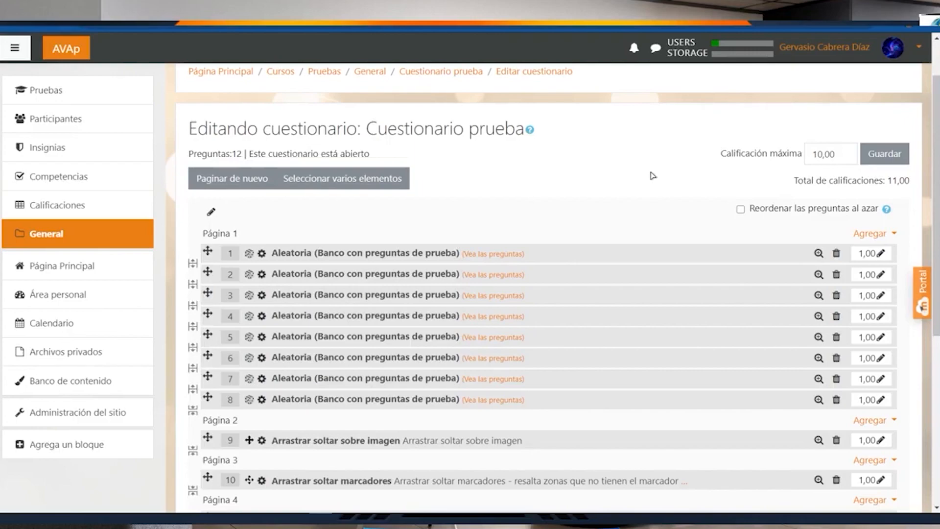
# Return to the Pruebas course and review the categories of its question bank.
pyautogui.click(326, 77)
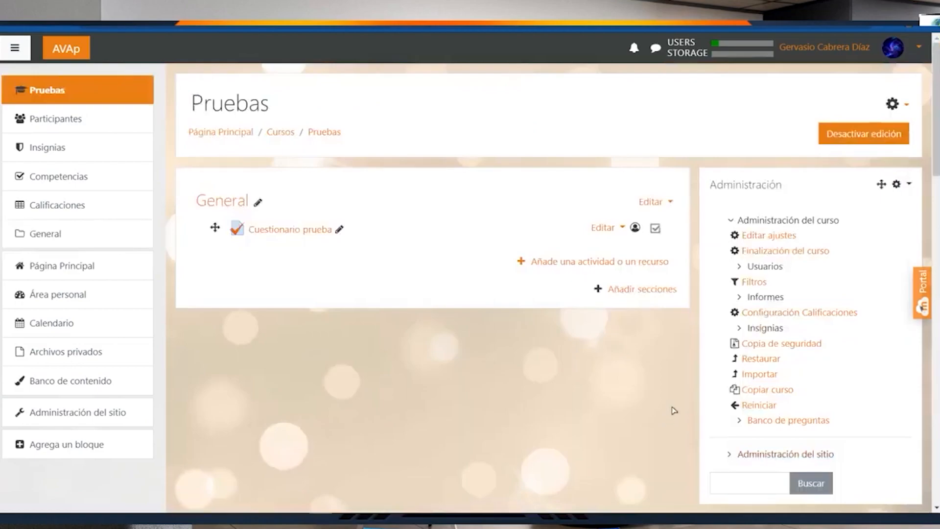
pyautogui.click(742, 422)
pyautogui.click(776, 455)
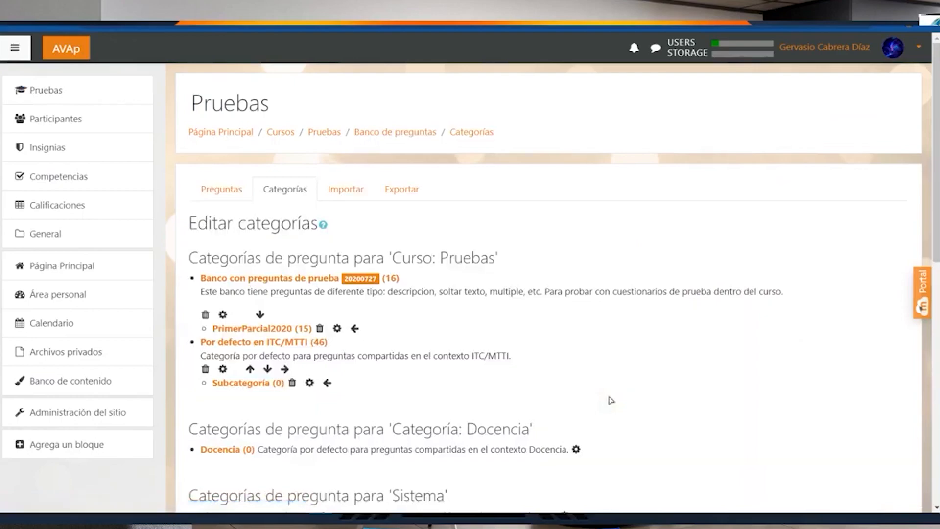
pyautogui.scroll(-2, 513, 328)
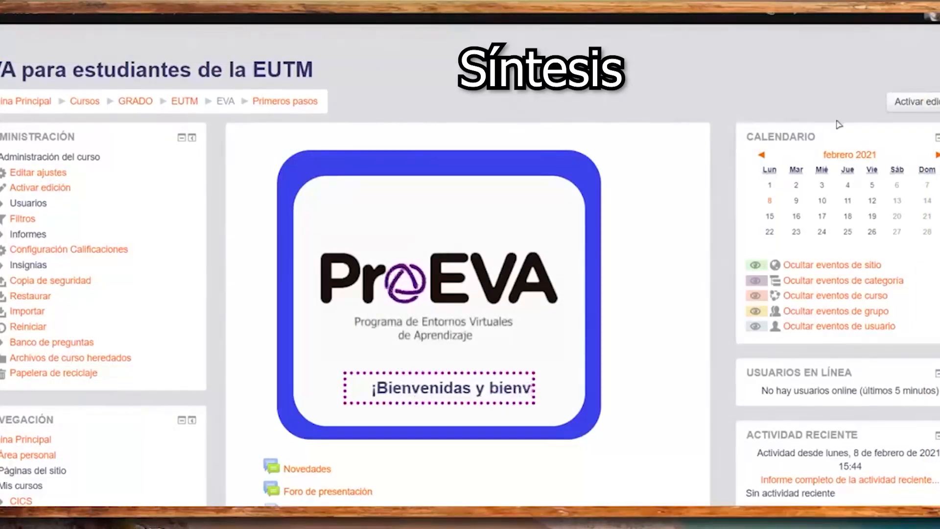
# Turn on editing in the EVA course for EUTM students, add a quiz named Cuestionario, and save and display it.
pyautogui.click(911, 101)
pyautogui.scroll(-4, 668, 298)
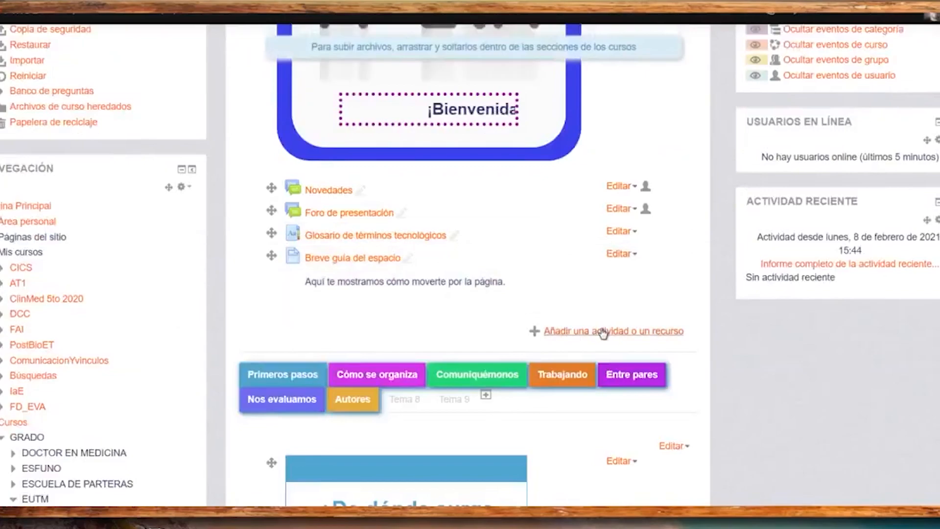
pyautogui.click(605, 330)
pyautogui.doubleClick(365, 220)
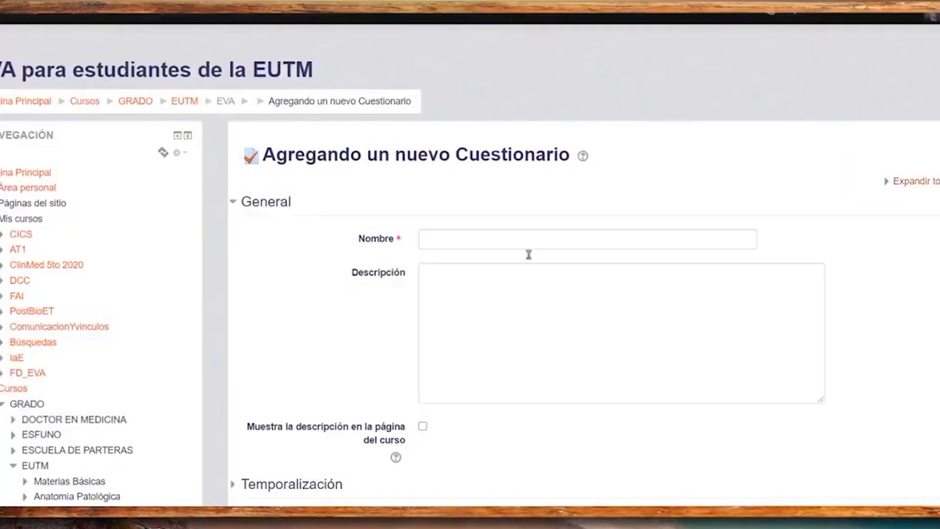
pyautogui.click(491, 242)
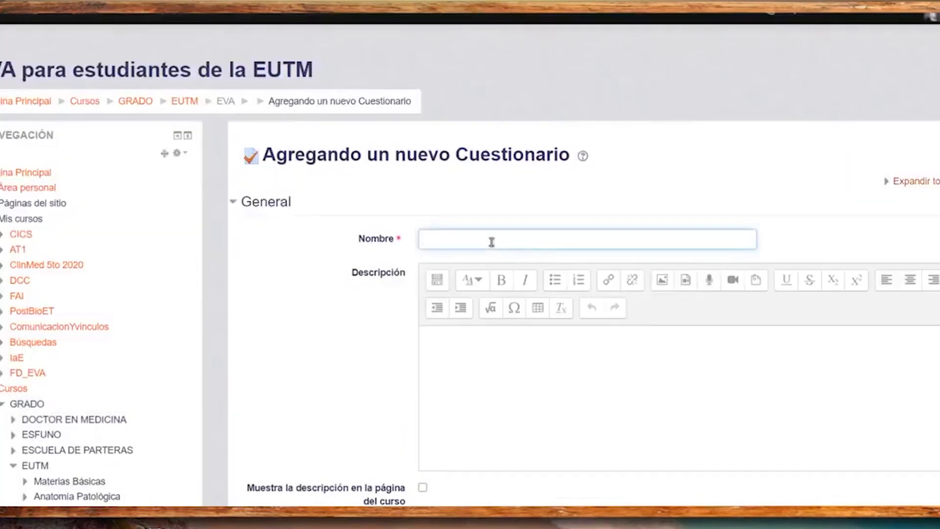
pyautogui.write('Cuestionario')
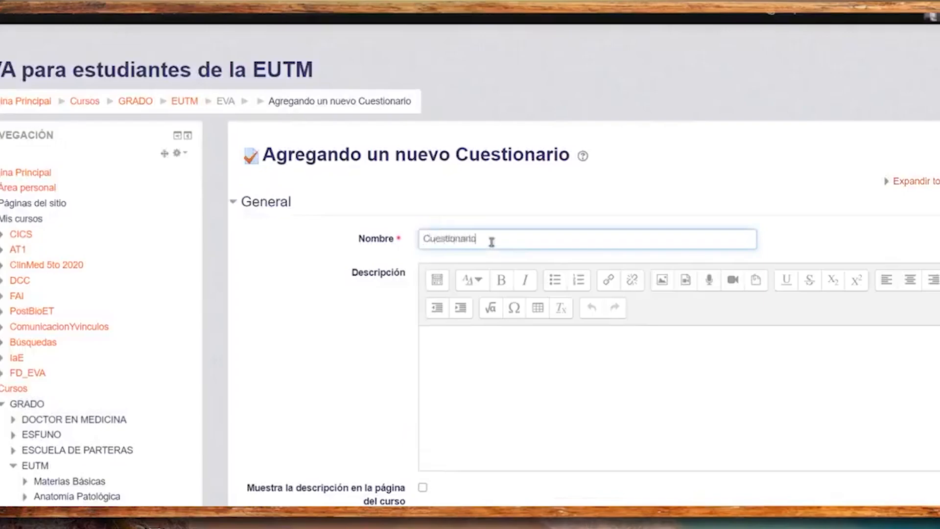
pyautogui.scroll(-15, 499, 287)
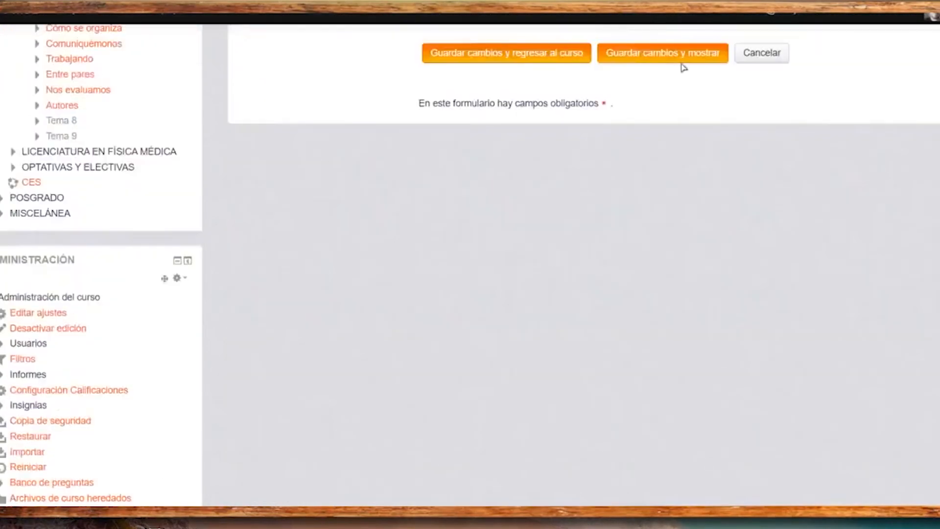
pyautogui.click(677, 57)
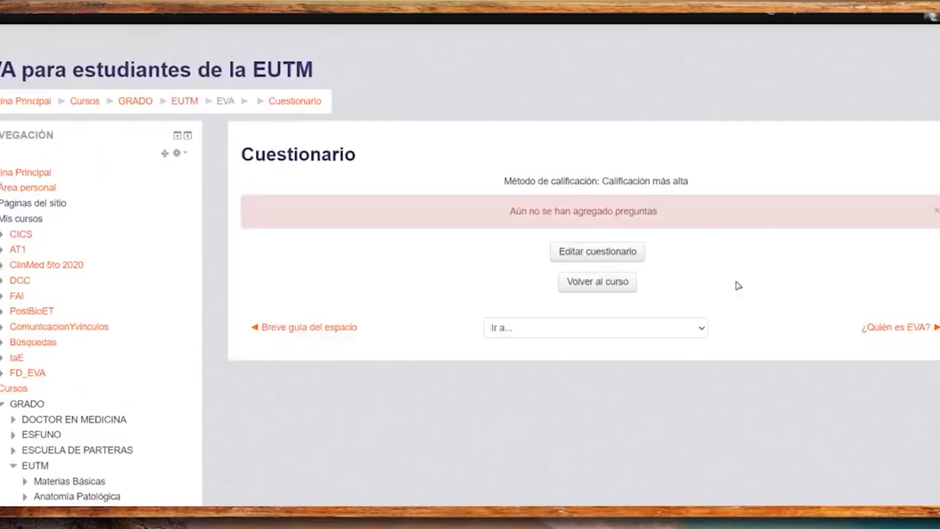
# Add 3 random questions to Cuestionario from the category Valor por defecto para Conociendo EVA (para estudiantes).
pyautogui.click(612, 254)
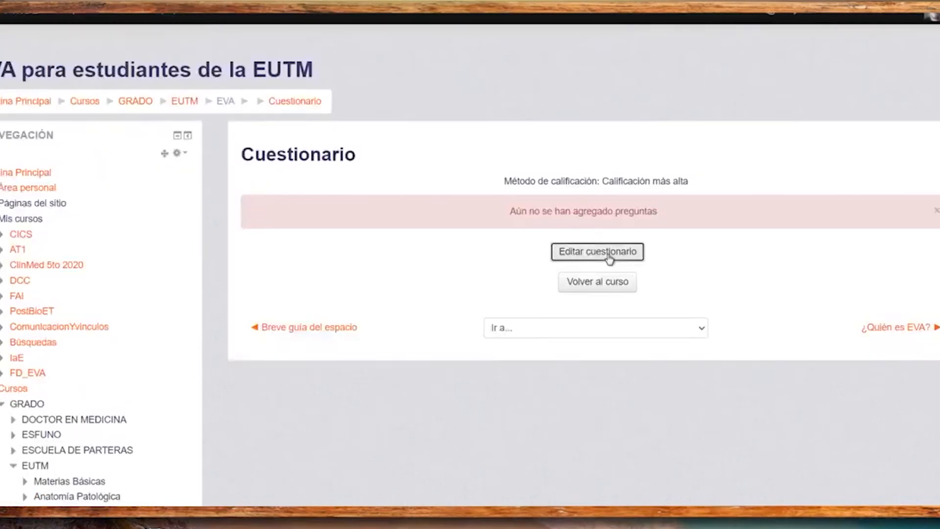
pyautogui.click(912, 265)
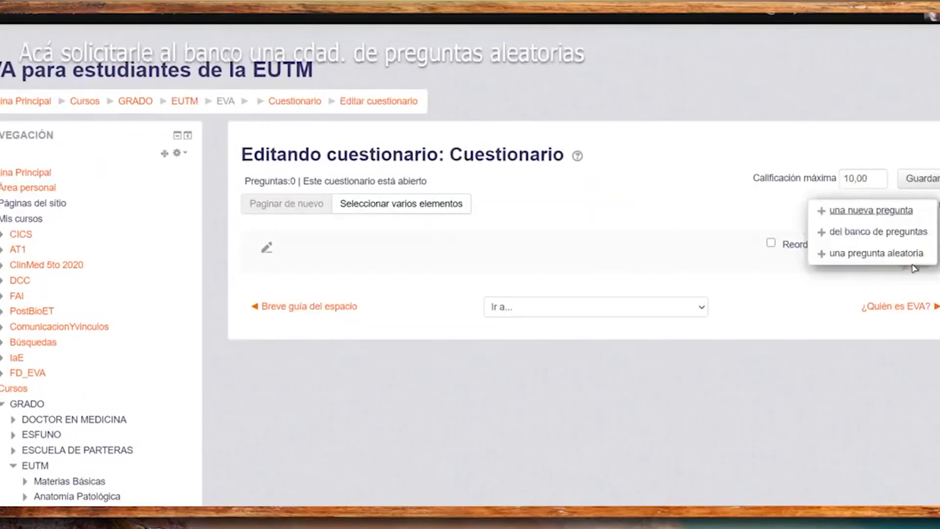
pyautogui.click(871, 259)
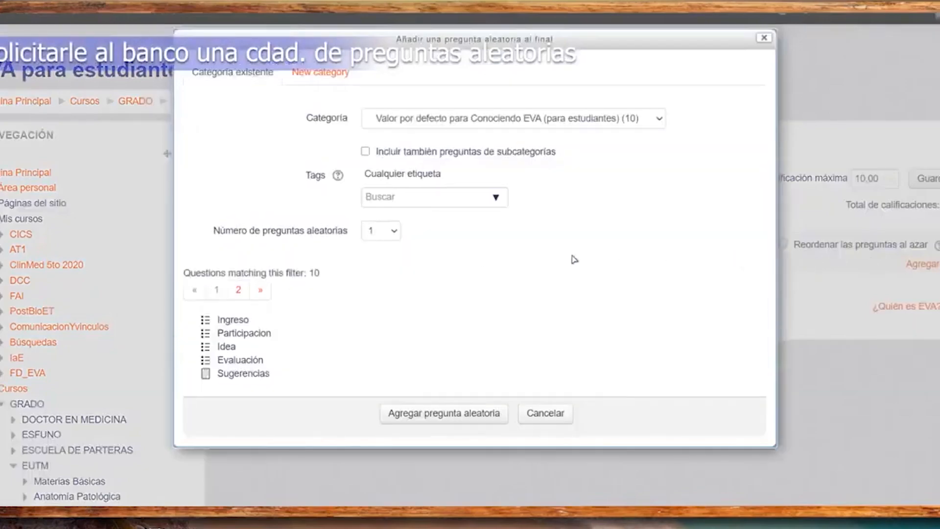
pyautogui.click(480, 124)
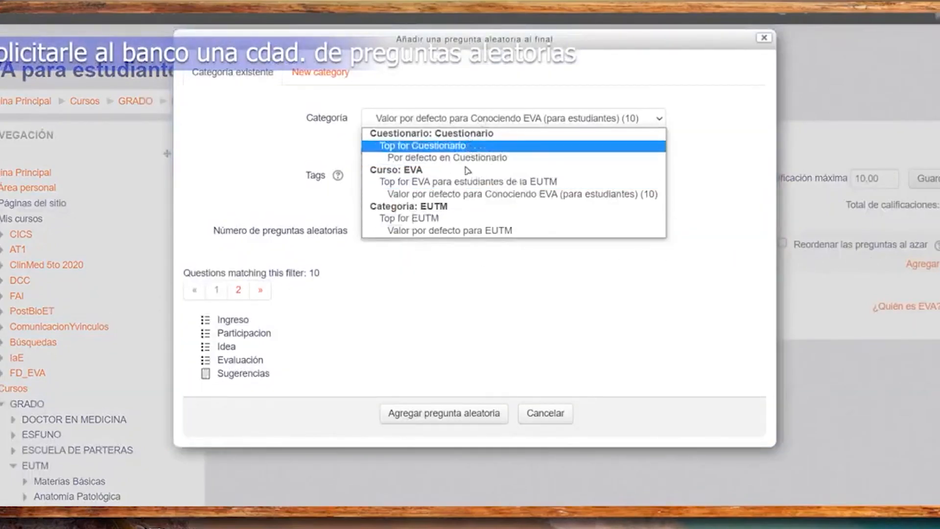
pyautogui.click(656, 195)
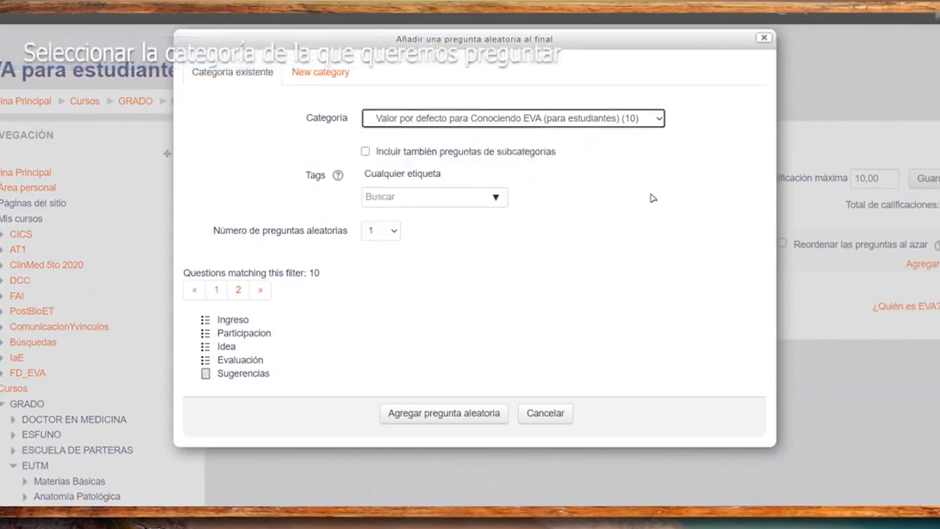
pyautogui.click(381, 231)
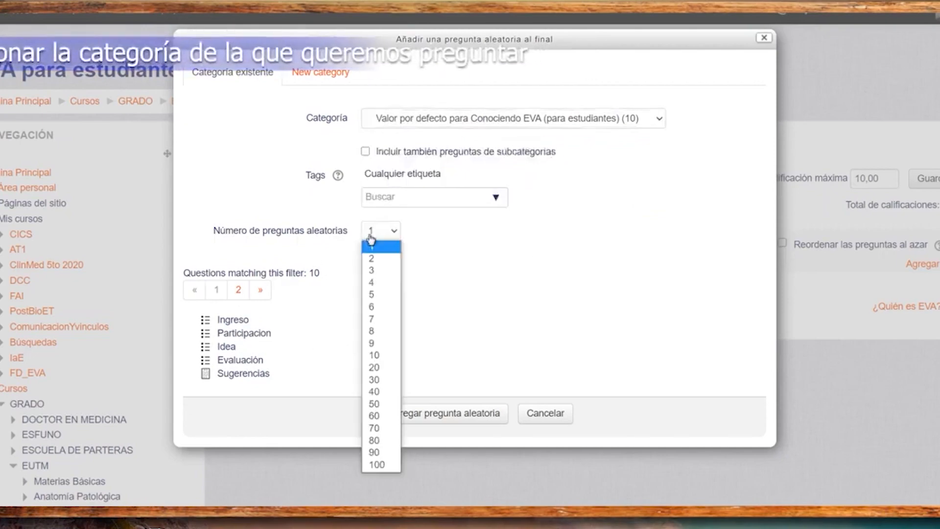
pyautogui.click(380, 272)
pyautogui.click(448, 413)
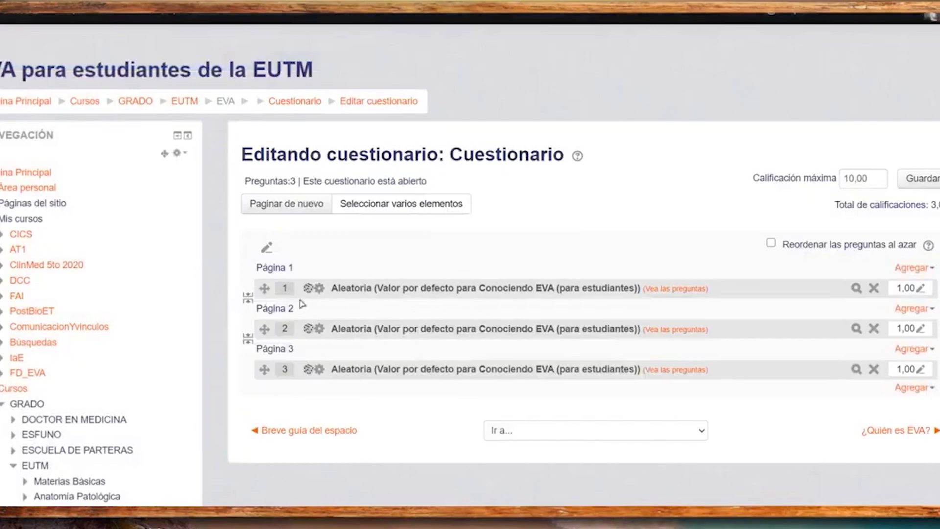
# Remove the page breaks to put all three random questions on page 1, and save a maximum grade of 100.
pyautogui.click(248, 298)
pyautogui.click(248, 316)
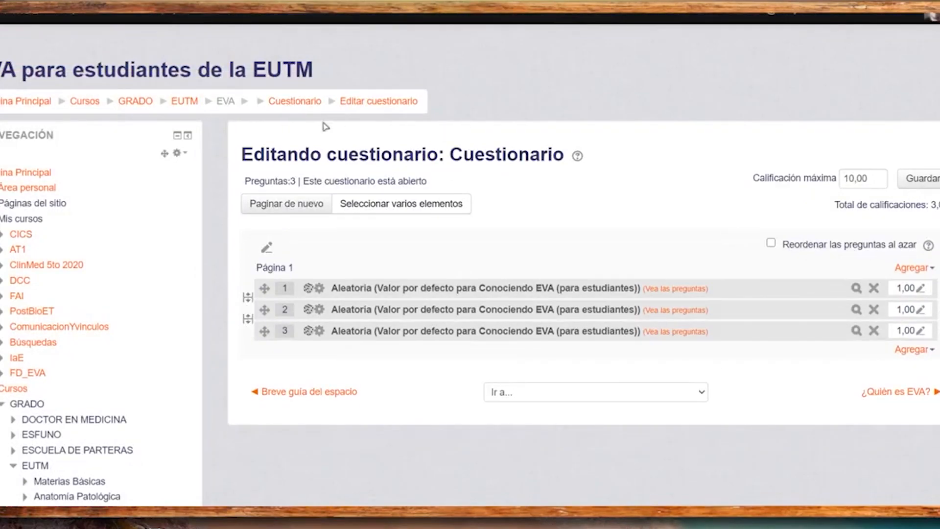
pyautogui.moveTo(878, 181); pyautogui.dragTo(792, 178)
pyautogui.write('100')
pyautogui.click(923, 180)
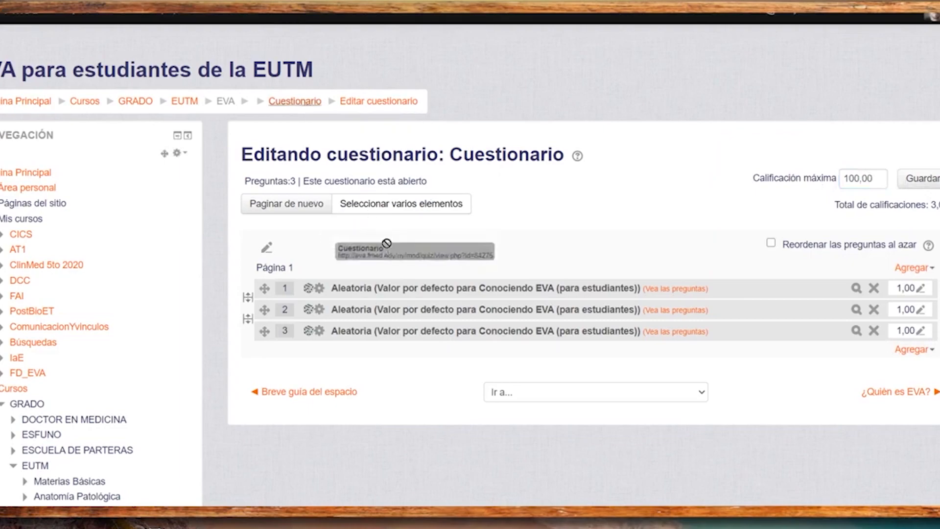
# Go to the Cuestionario overview page, collapse the course navigation tree, and reopen the quiz's question editing page.
pyautogui.click(296, 102)
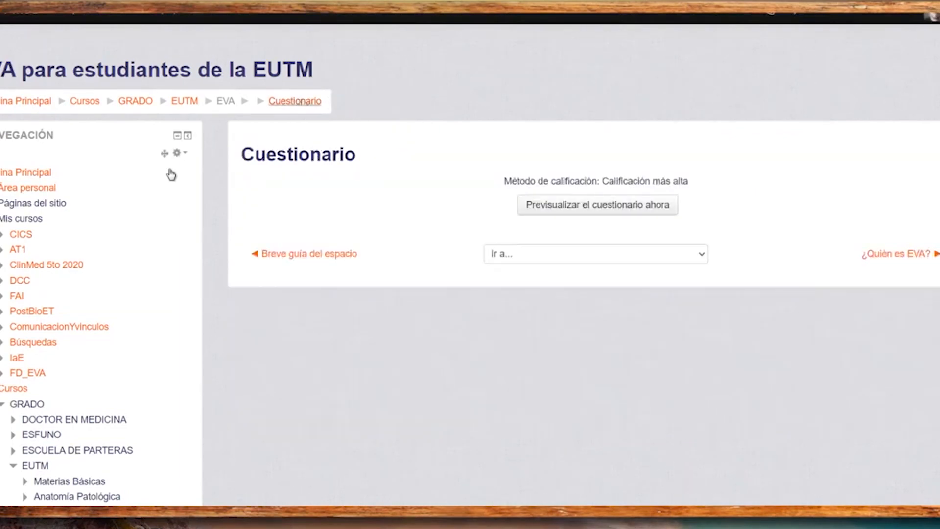
pyautogui.click(30, 218)
pyautogui.click(13, 234)
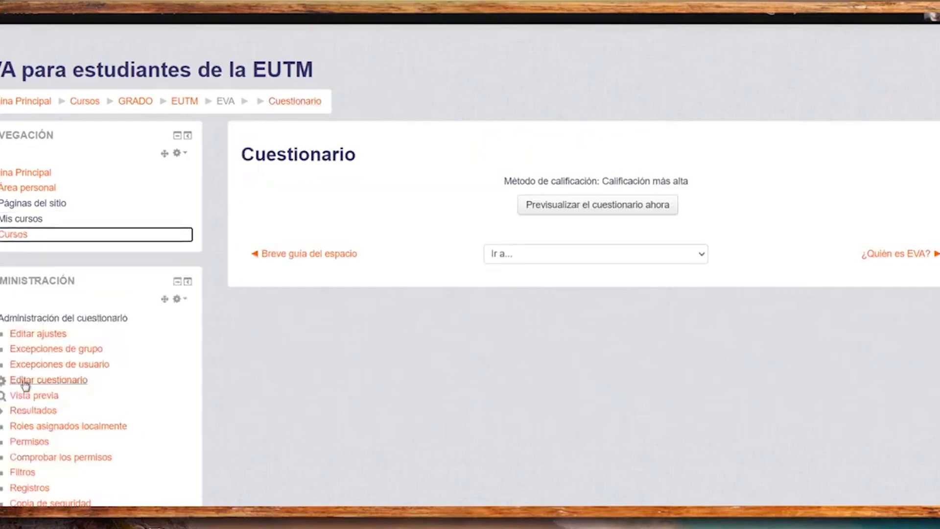
pyautogui.click(40, 385)
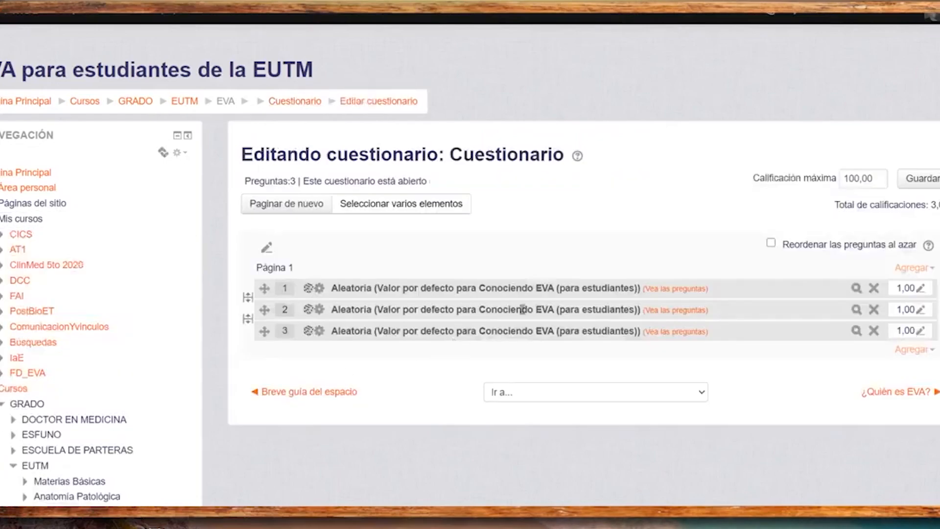